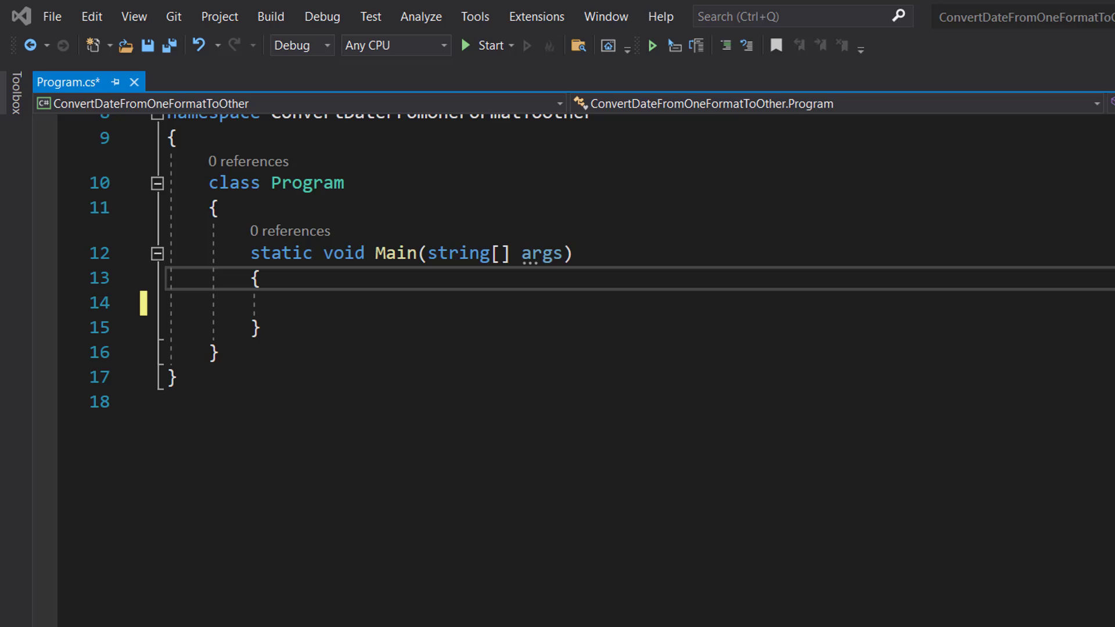
- Paste the code and highlight the input, inputFormat, outputFormat and output declarations in turn
{"action": "type", "text": "string input = \"01/02/2022\"; string inputFormat = \"MM/dd/yyyy\"; string outputFormat = \"yyyy/dd/MM\"; string output = \"\";"}
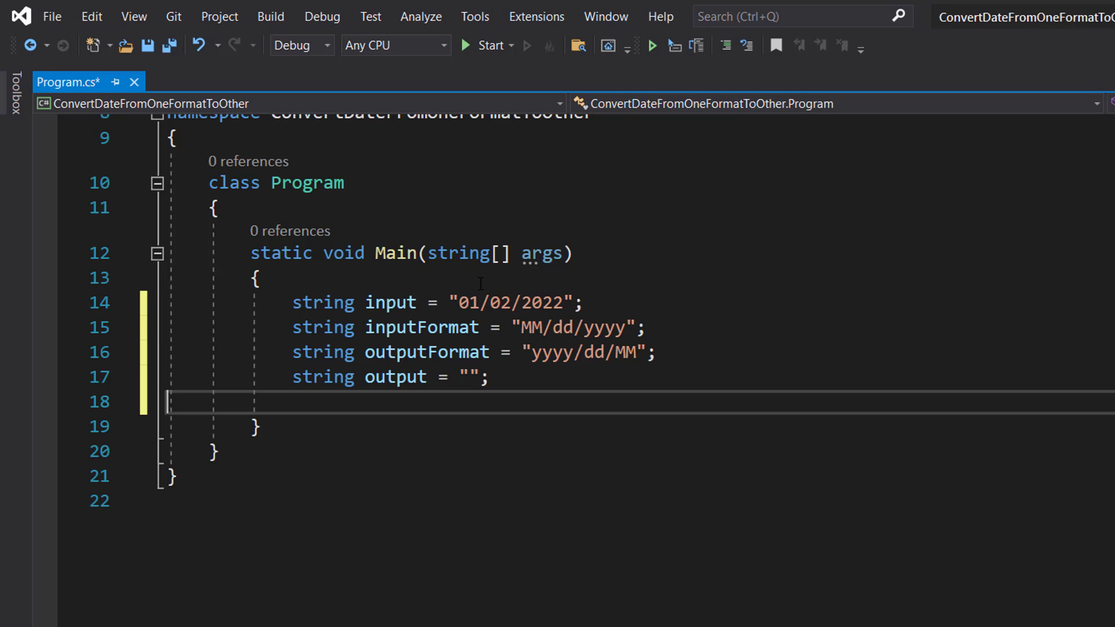
{"action": "left_click", "coordinate": [483, 276]}
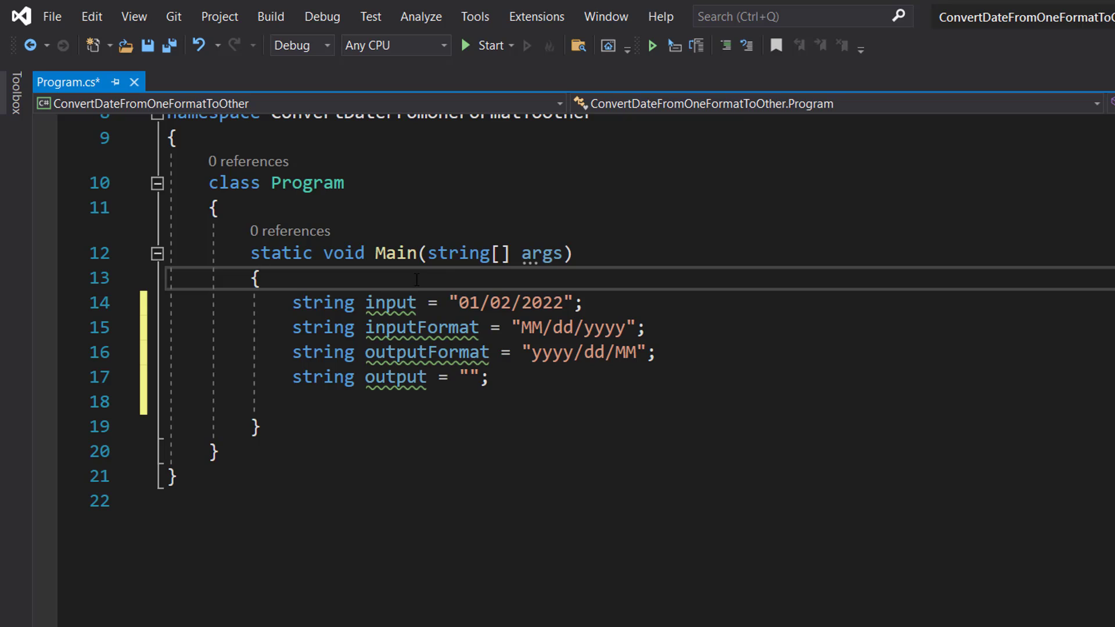
{"action": "triple_click", "coordinate": [484, 303]}
{"action": "left_click", "coordinate": [584, 302]}
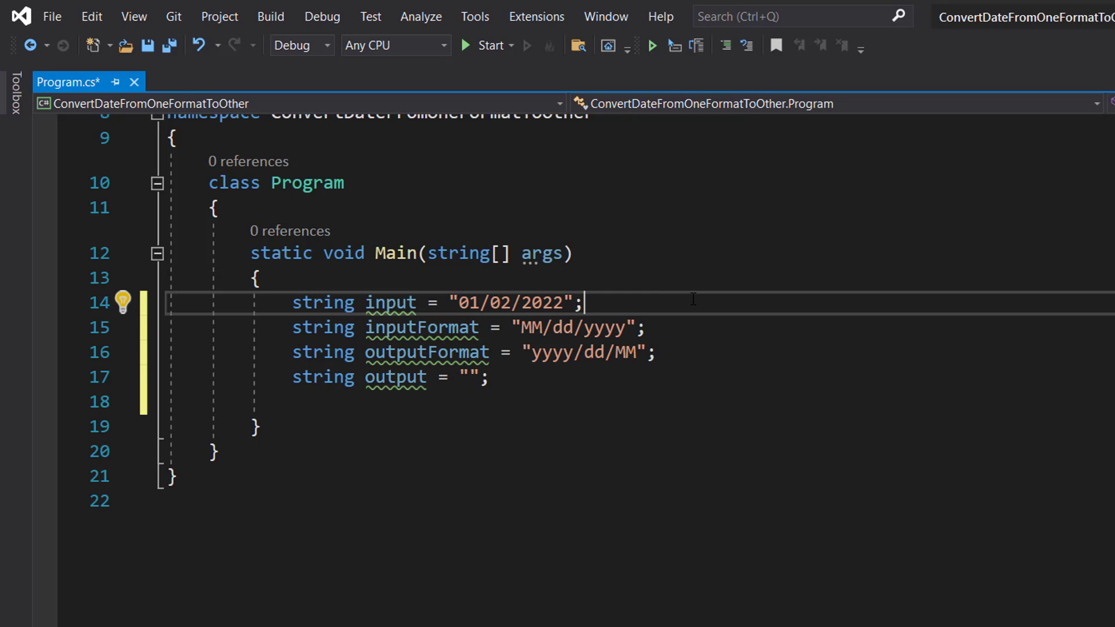
{"action": "mouse_move", "coordinate": [584, 303]}
{"action": "left_mouse_down"}
{"action": "mouse_move", "coordinate": [292, 302]}
{"action": "mouse_move", "coordinate": [647, 327]}
{"action": "left_mouse_up"}
{"action": "left_click", "coordinate": [292, 328]}
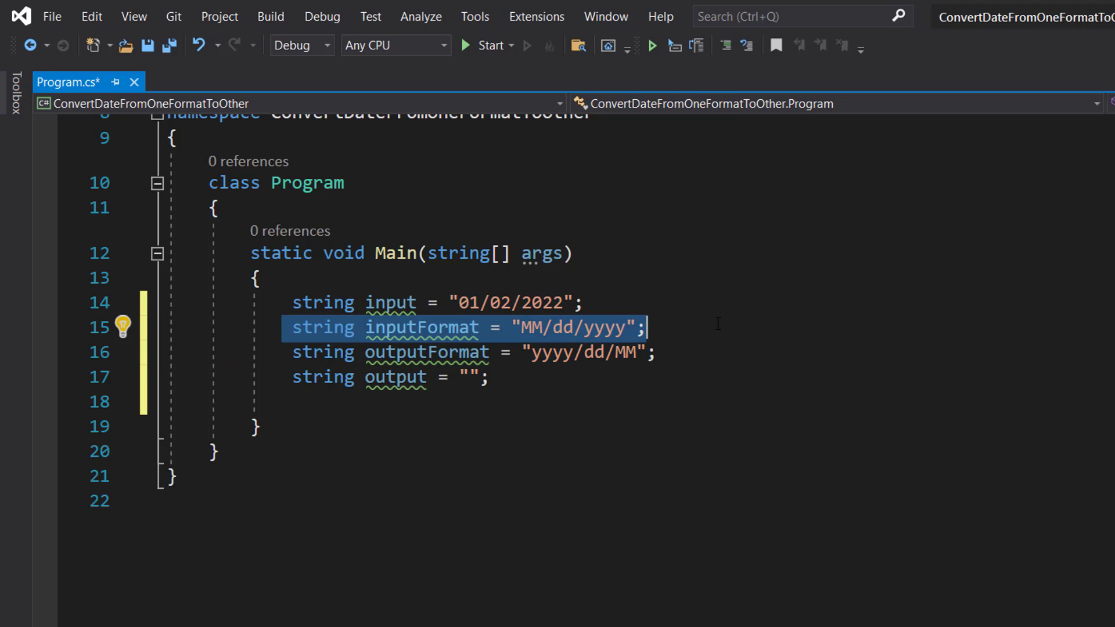
{"action": "left_click", "coordinate": [488, 377]}
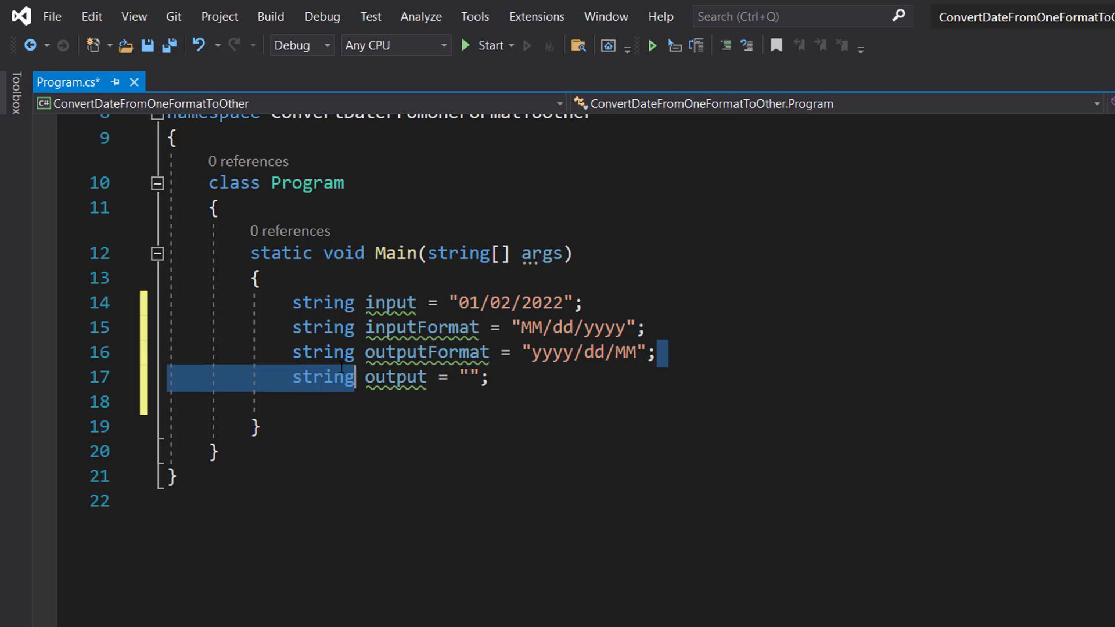
{"action": "left_click_drag", "start_coordinate": [655, 352], "coordinate": [292, 352]}
{"action": "left_click", "coordinate": [322, 351]}
{"action": "left_click", "coordinate": [583, 303]}
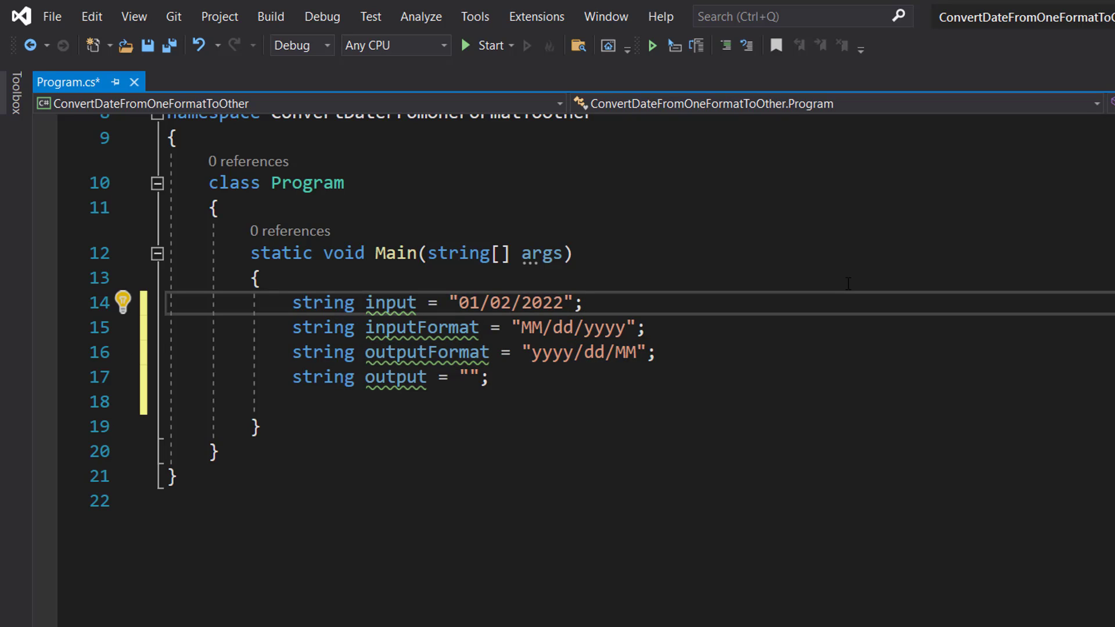
{"action": "left_click_drag", "start_coordinate": [489, 377], "coordinate": [293, 377]}
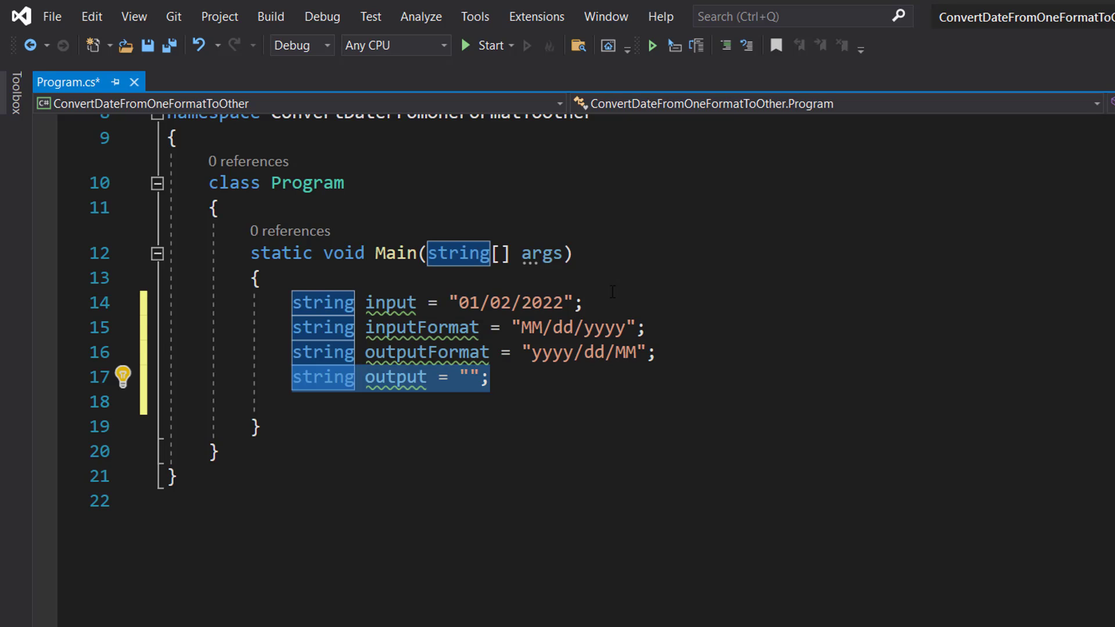
- Highlight the MM/dd/yyyy input format, the 01/02/2022 date and the yyyy/dd/MM output format
{"action": "left_click_drag", "start_coordinate": [523, 328], "coordinate": [640, 327]}
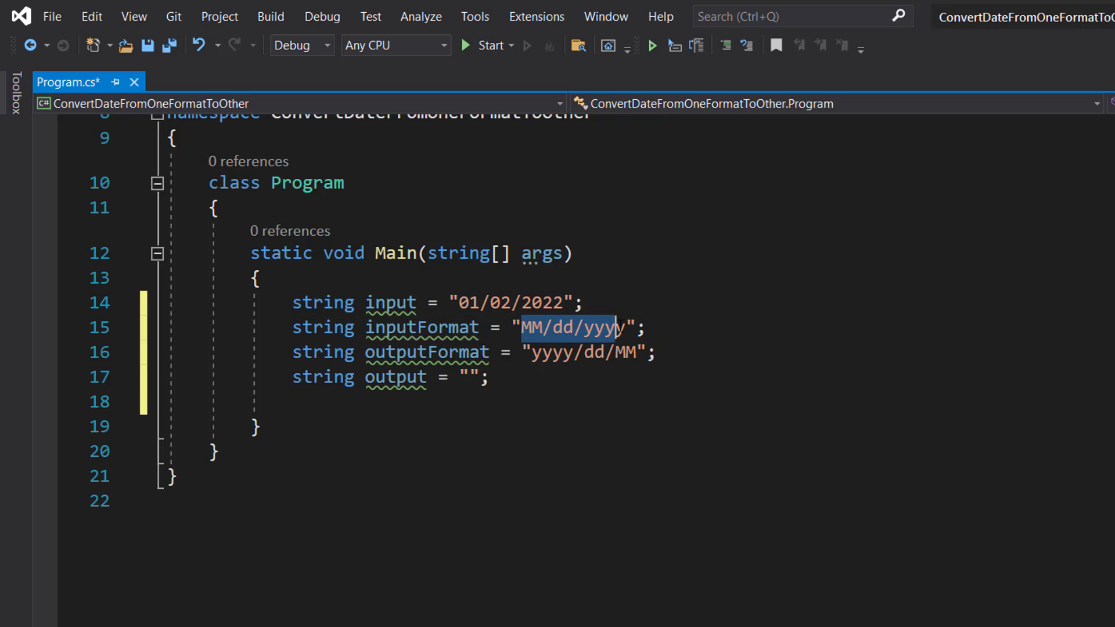
{"action": "left_click", "coordinate": [568, 302]}
{"action": "left_click_drag", "start_coordinate": [522, 352], "coordinate": [639, 352]}
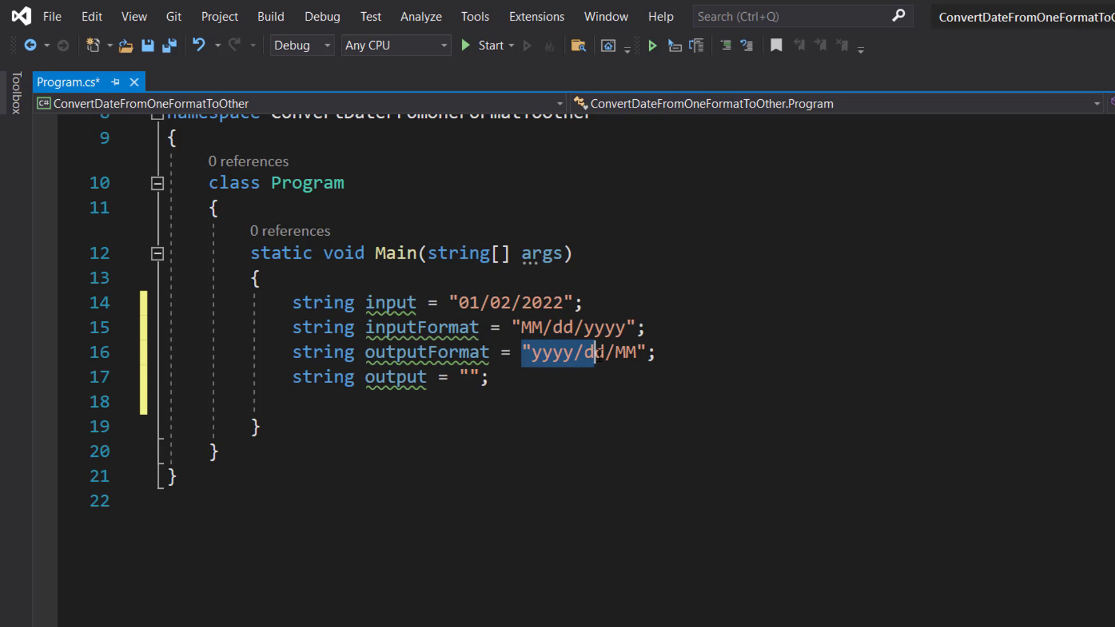
{"action": "left_click", "coordinate": [741, 306]}
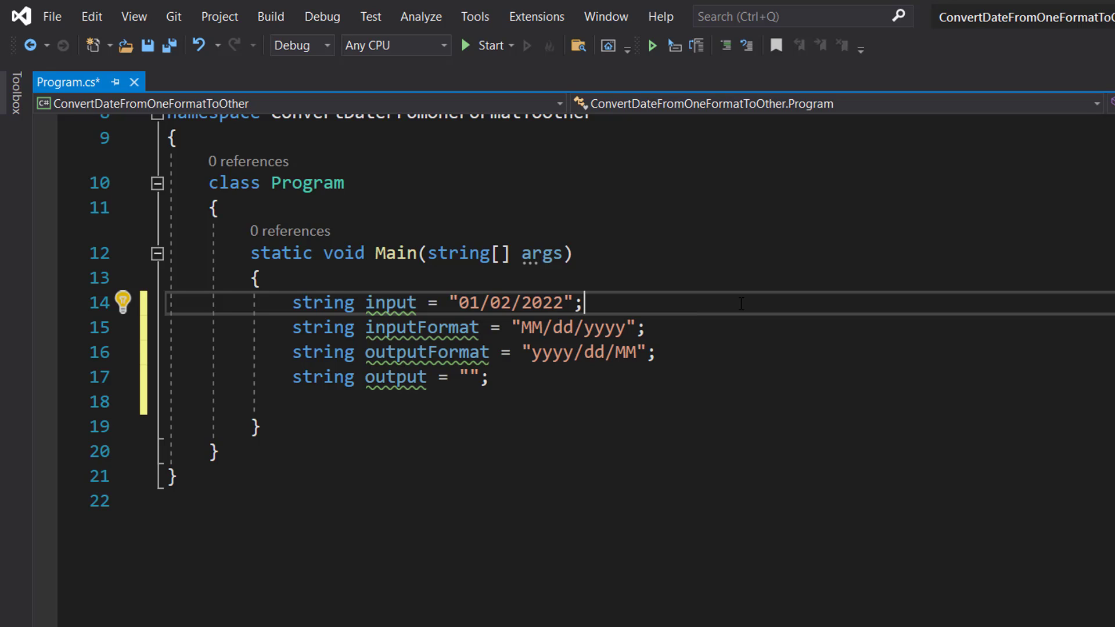
{"action": "left_click_drag", "start_coordinate": [521, 327], "coordinate": [648, 328]}
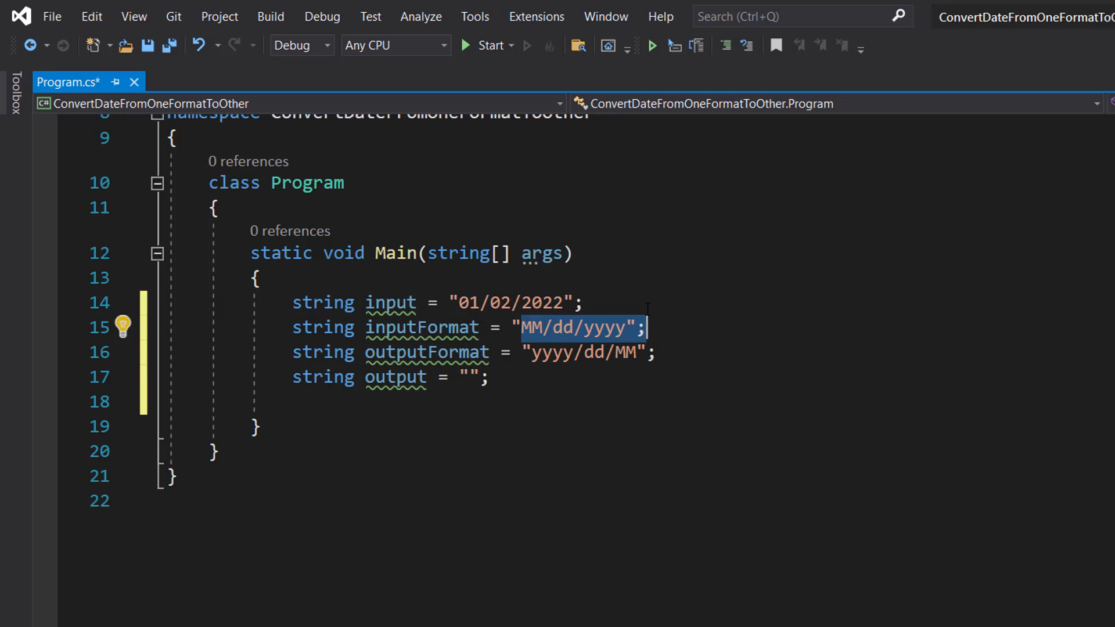
{"action": "left_click_drag", "start_coordinate": [582, 302], "coordinate": [449, 302]}
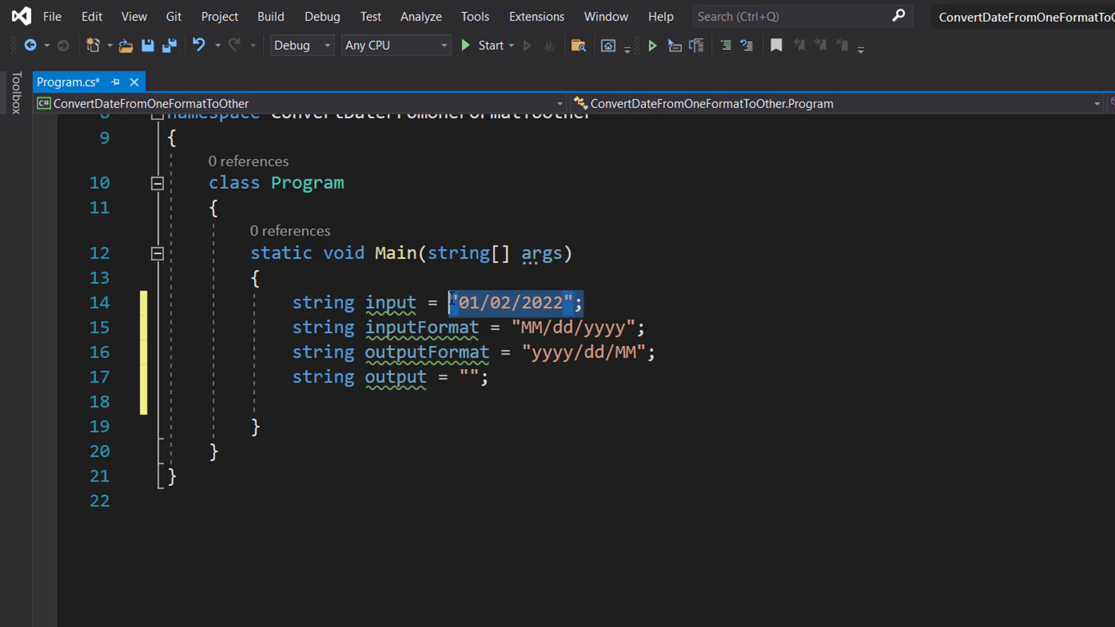
{"action": "left_click", "coordinate": [512, 278]}
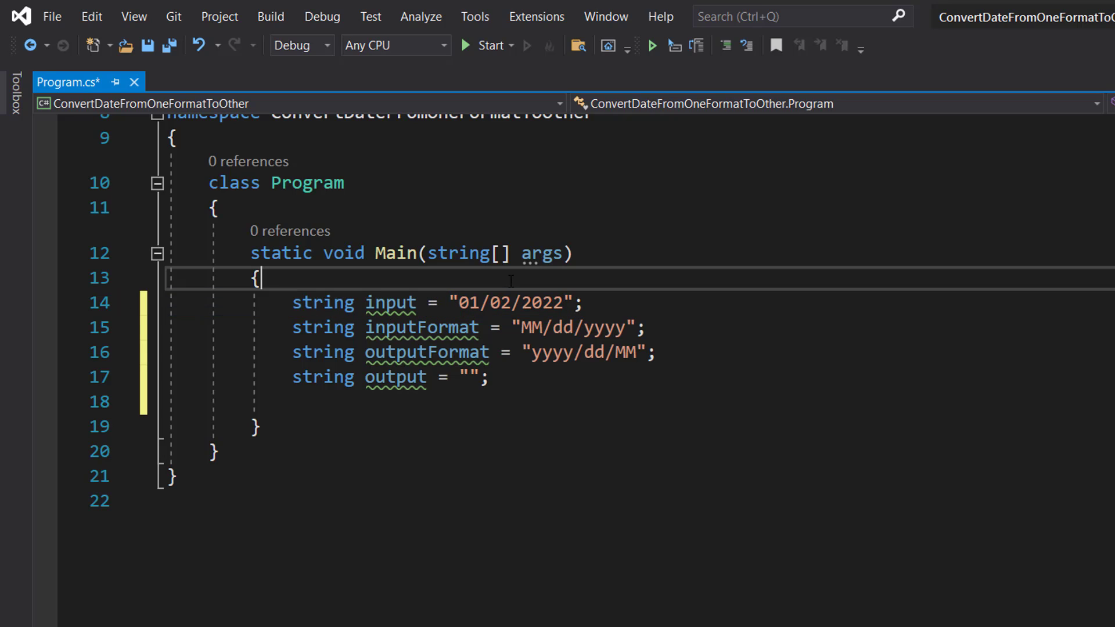
{"action": "left_click_drag", "start_coordinate": [522, 352], "coordinate": [659, 352]}
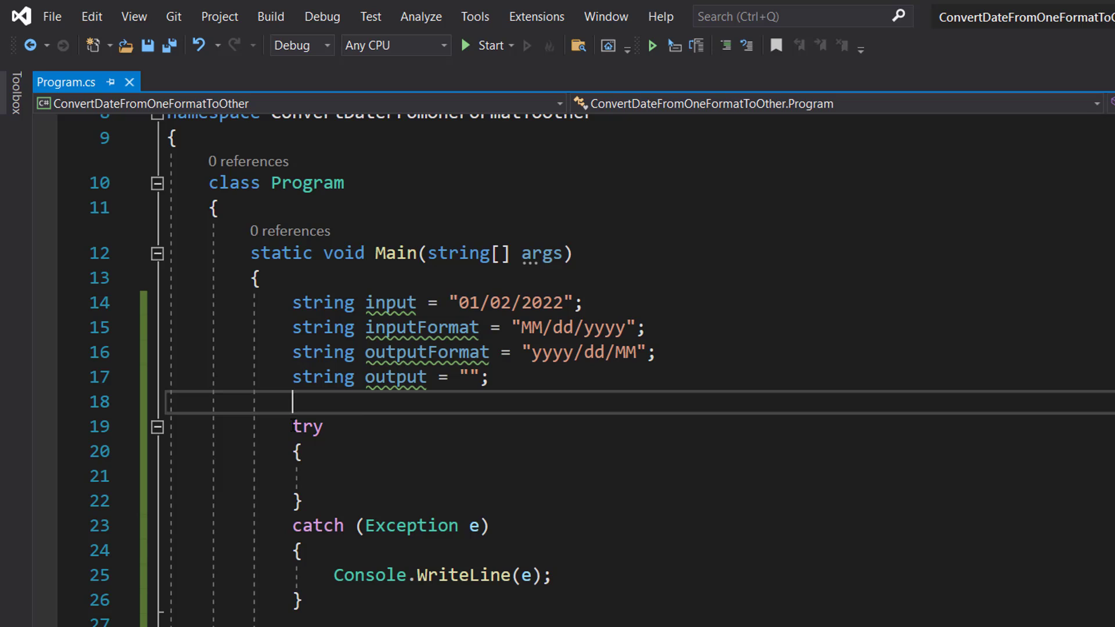
{"action": "left_click_drag", "start_coordinate": [293, 427], "coordinate": [302, 501]}
{"action": "double_click", "coordinate": [314, 526]}
{"action": "left_click_drag", "start_coordinate": [356, 526], "coordinate": [489, 526]}
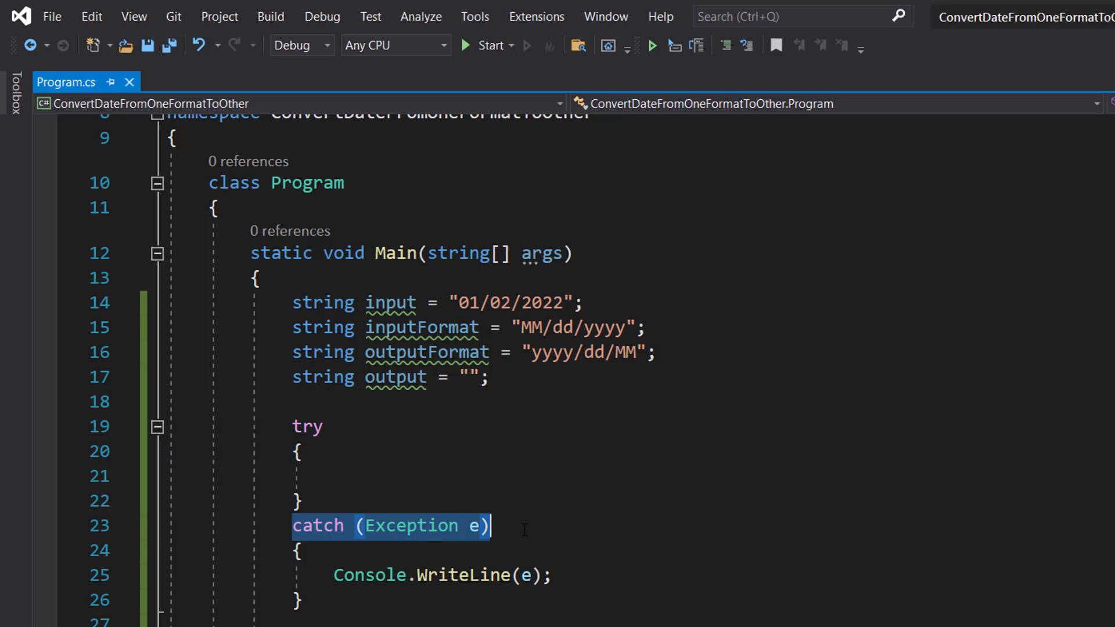
{"action": "left_click", "coordinate": [566, 527]}
{"action": "left_click_drag", "start_coordinate": [334, 575], "coordinate": [552, 574]}
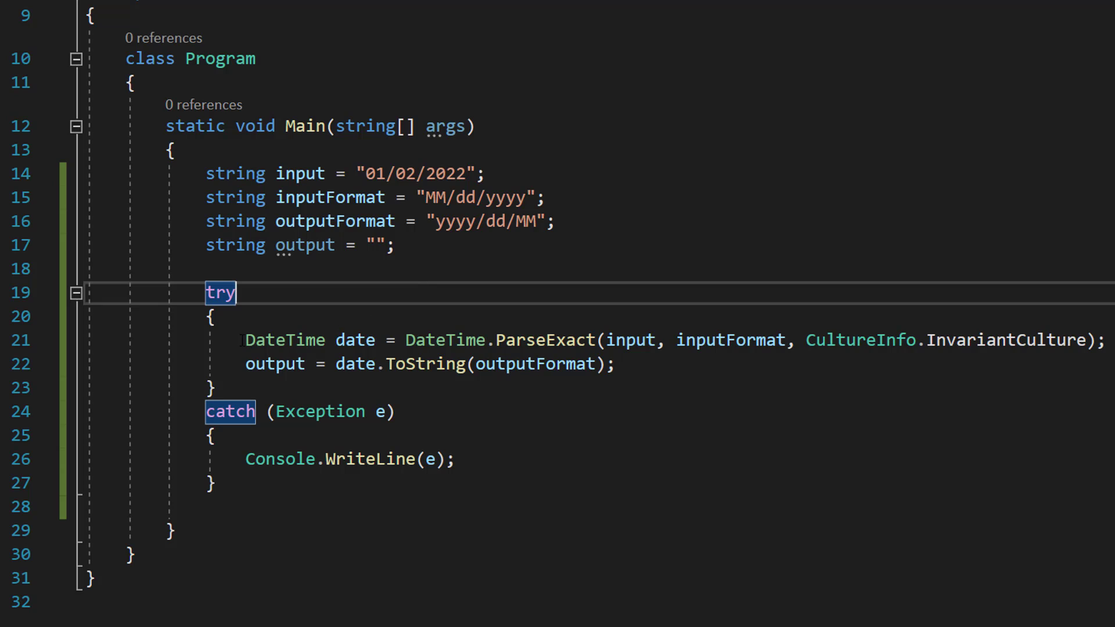
- Highlight the DateTime type, the ParseExact call, and its input argument holding 01/02/2022
{"action": "double_click", "coordinate": [285, 340]}
{"action": "left_click", "coordinate": [418, 316]}
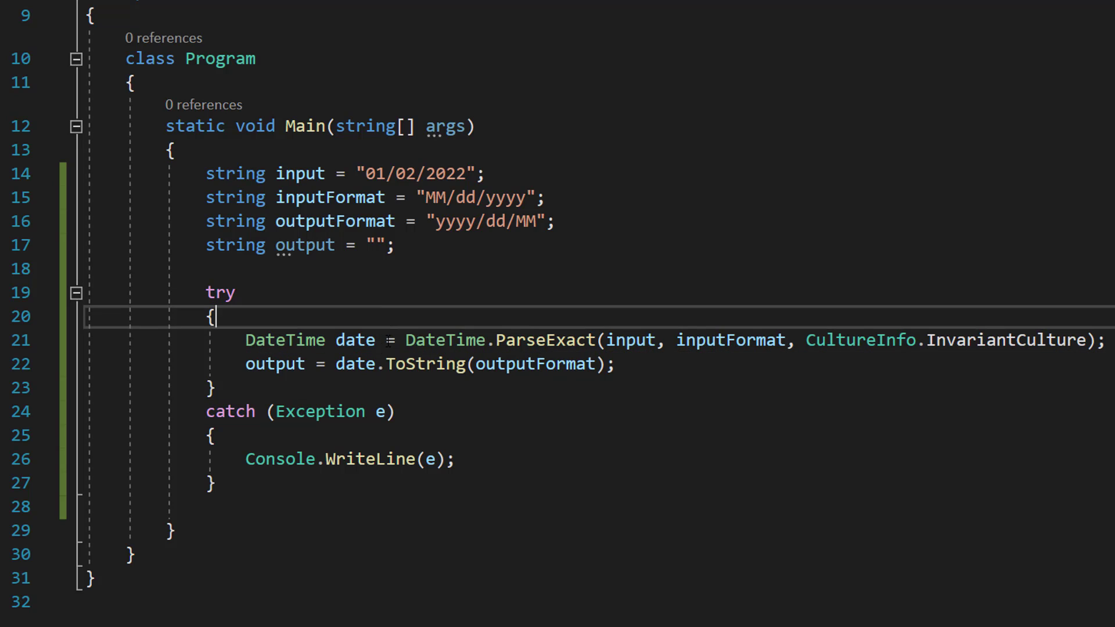
{"action": "left_click_drag", "start_coordinate": [444, 340], "coordinate": [599, 342]}
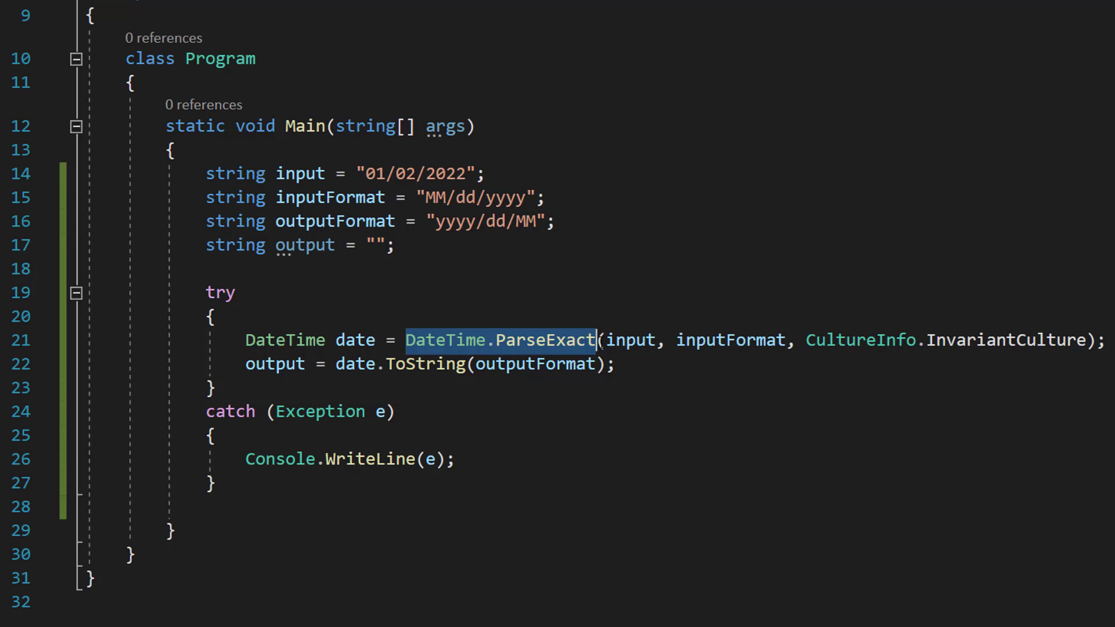
{"action": "double_click", "coordinate": [630, 339]}
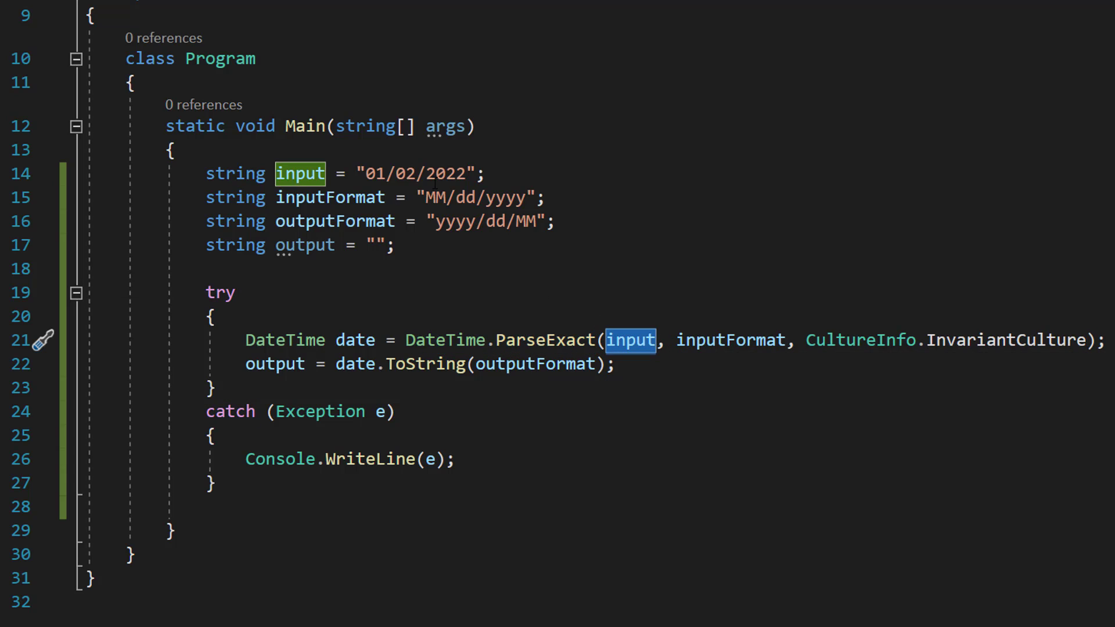
{"action": "left_click_drag", "start_coordinate": [485, 173], "coordinate": [205, 174]}
{"action": "left_click", "coordinate": [557, 198]}
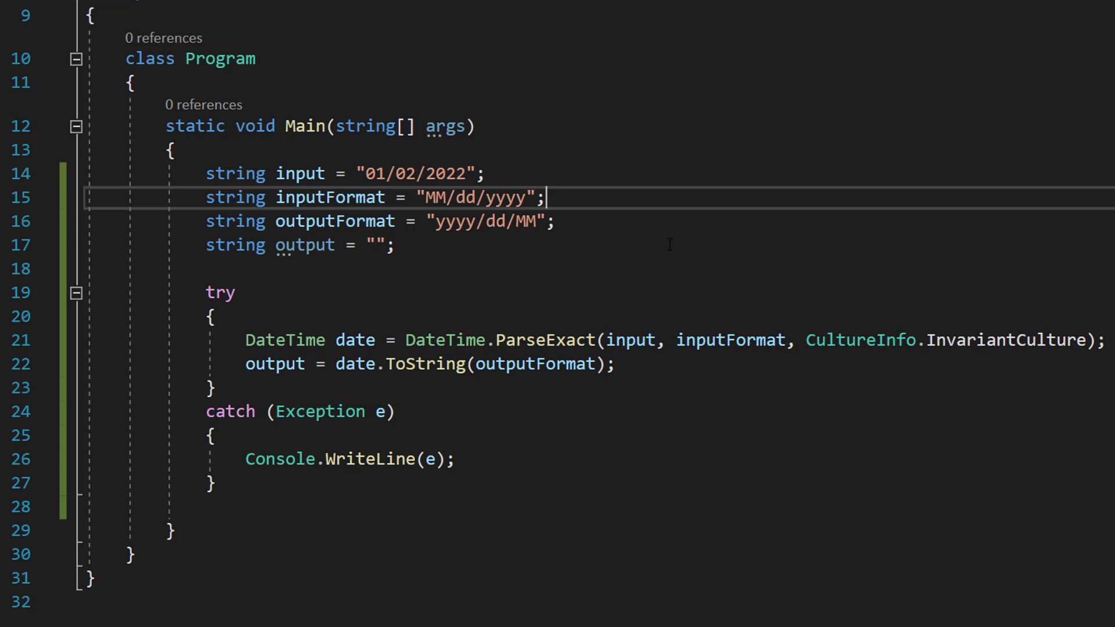
{"action": "left_click", "coordinate": [676, 339]}
- Highlight ParseExact's inputFormat argument, its declaration, and the CultureInfo.InvariantCulture argument
{"action": "double_click", "coordinate": [730, 340]}
{"action": "left_click_drag", "start_coordinate": [545, 198], "coordinate": [214, 198]}
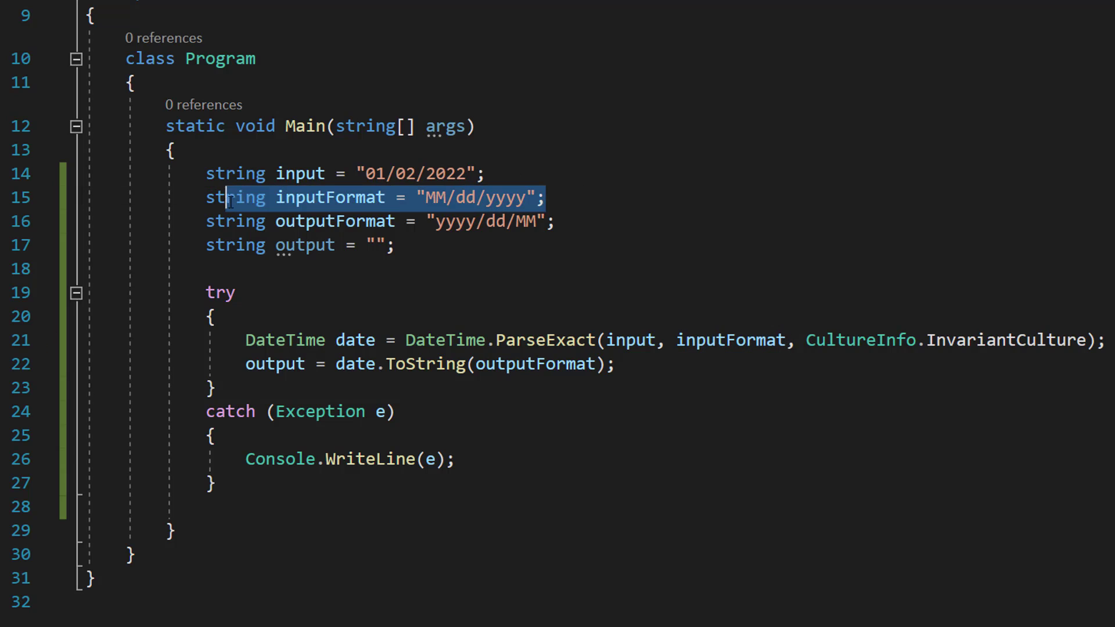
{"action": "left_click", "coordinate": [699, 171]}
{"action": "left_click_drag", "start_coordinate": [805, 339], "coordinate": [1096, 340]}
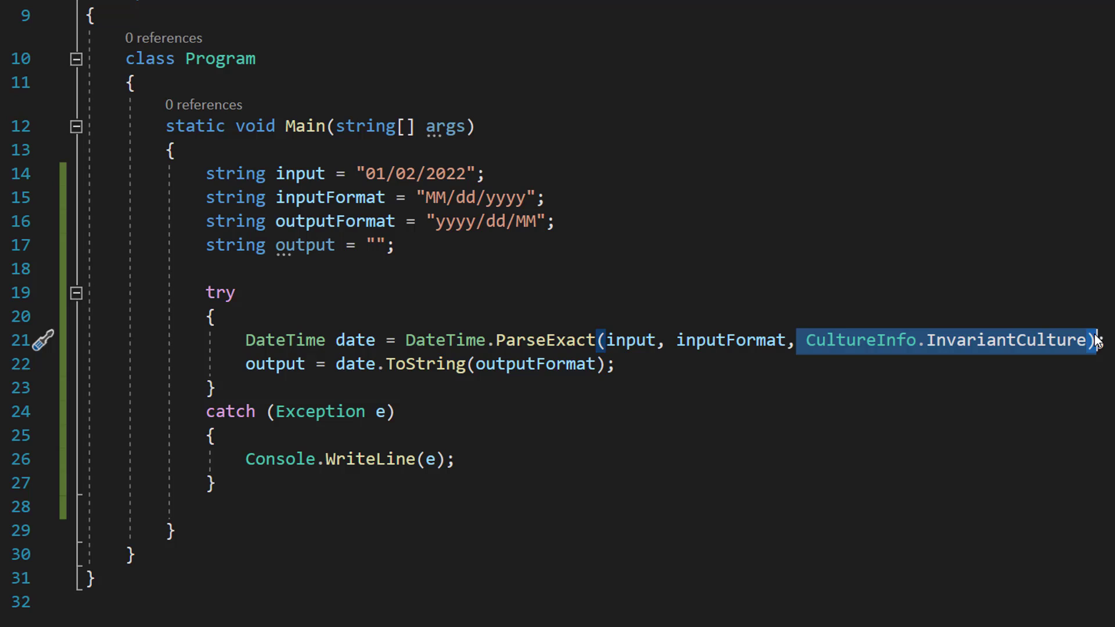
{"action": "left_click", "coordinate": [220, 293]}
{"action": "left_click", "coordinate": [305, 364]}
{"action": "left_click_drag", "start_coordinate": [804, 339], "coordinate": [1058, 339]}
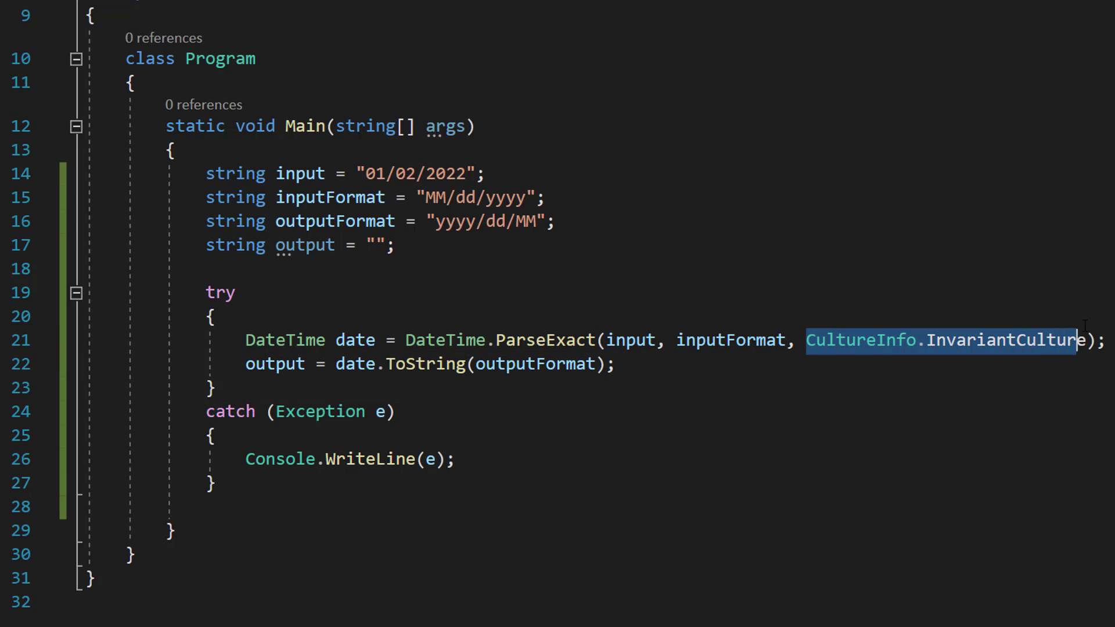
{"action": "left_click", "coordinate": [236, 293]}
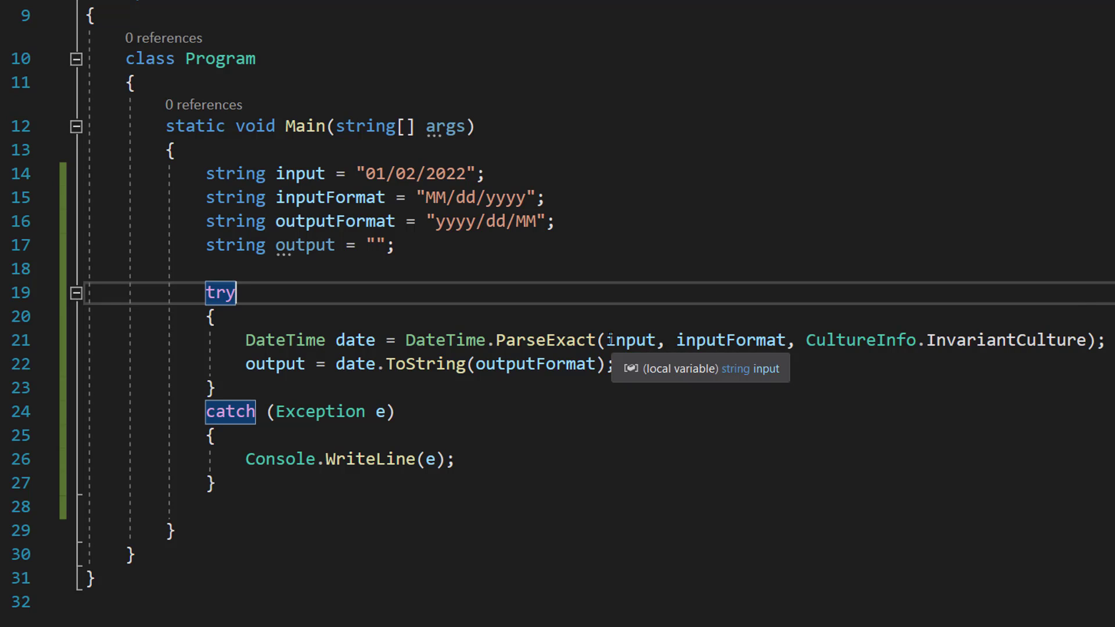
- Link ParseExact's inputFormat and input arguments to lines 15 and 14, and output to line 17
{"action": "left_click_drag", "start_coordinate": [610, 340], "coordinate": [789, 341]}
{"action": "left_click", "coordinate": [206, 270]}
{"action": "left_click_drag", "start_coordinate": [677, 340], "coordinate": [789, 341]}
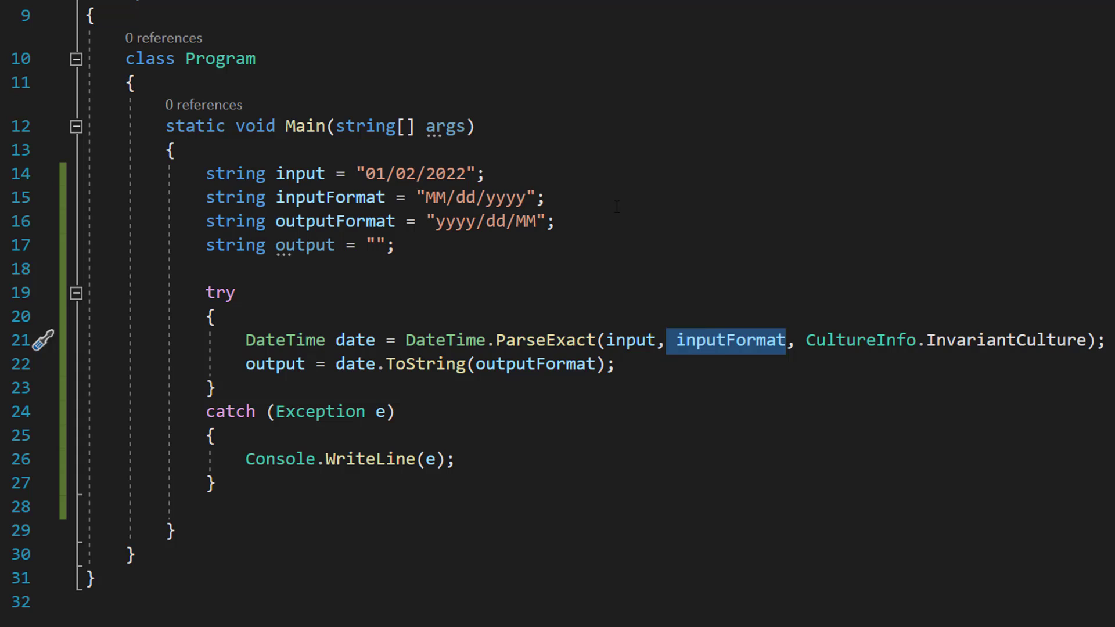
{"action": "left_click_drag", "start_coordinate": [544, 197], "coordinate": [266, 198]}
{"action": "left_click", "coordinate": [539, 197]}
{"action": "left_click_drag", "start_coordinate": [662, 340], "coordinate": [598, 342]}
{"action": "left_click_drag", "start_coordinate": [484, 173], "coordinate": [175, 149]}
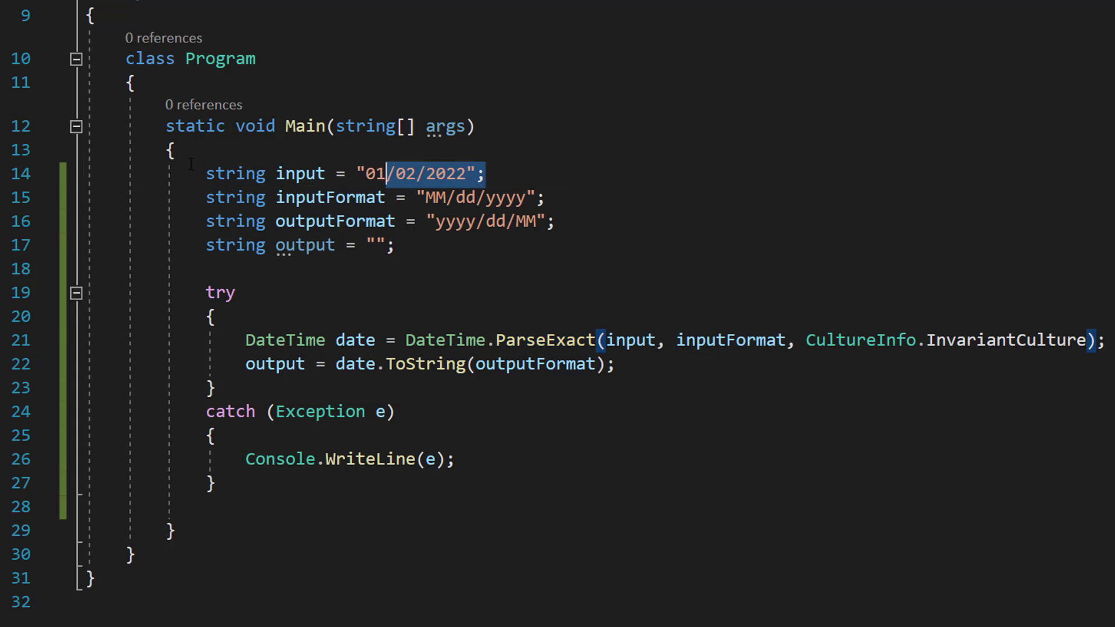
{"action": "left_click", "coordinate": [539, 197]}
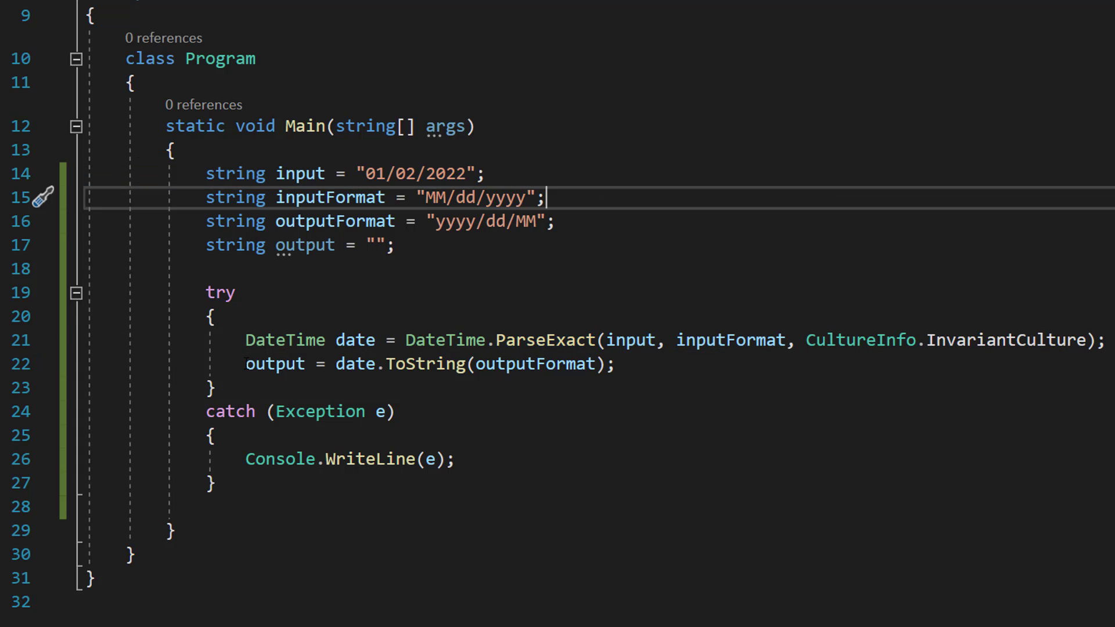
{"action": "left_click_drag", "start_coordinate": [246, 364], "coordinate": [305, 364]}
{"action": "left_click_drag", "start_coordinate": [275, 246], "coordinate": [330, 246]}
{"action": "left_click", "coordinate": [209, 317]}
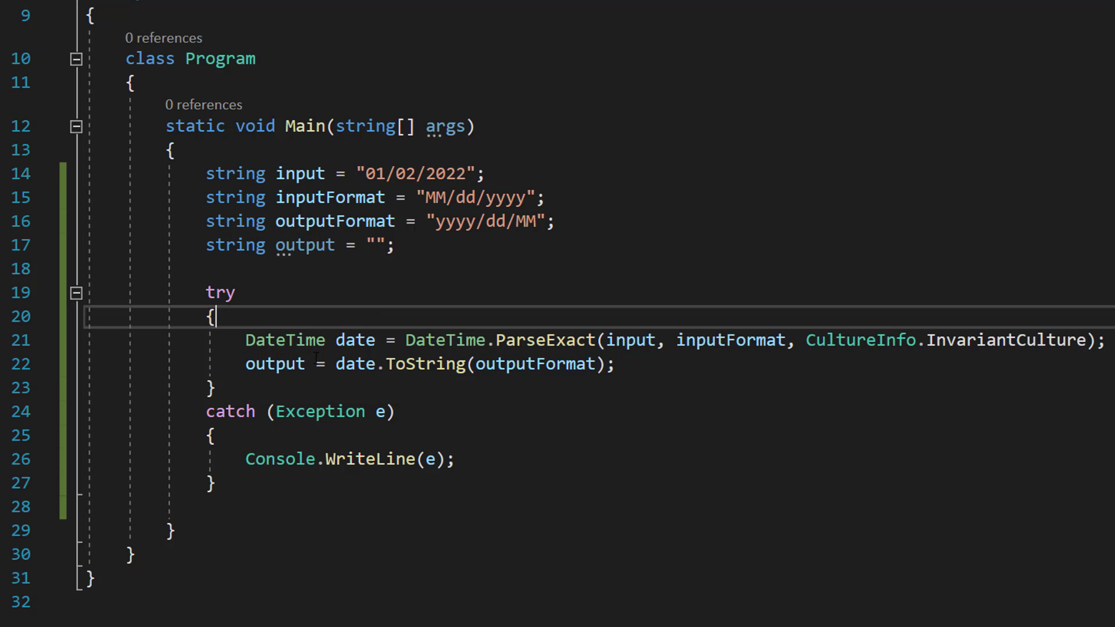
- Highlight the try keyword, the date variable, and the date.ToString(outputFormat) call on line 22
{"action": "double_click", "coordinate": [220, 292]}
{"action": "double_click", "coordinate": [355, 364]}
{"action": "double_click", "coordinate": [355, 340]}
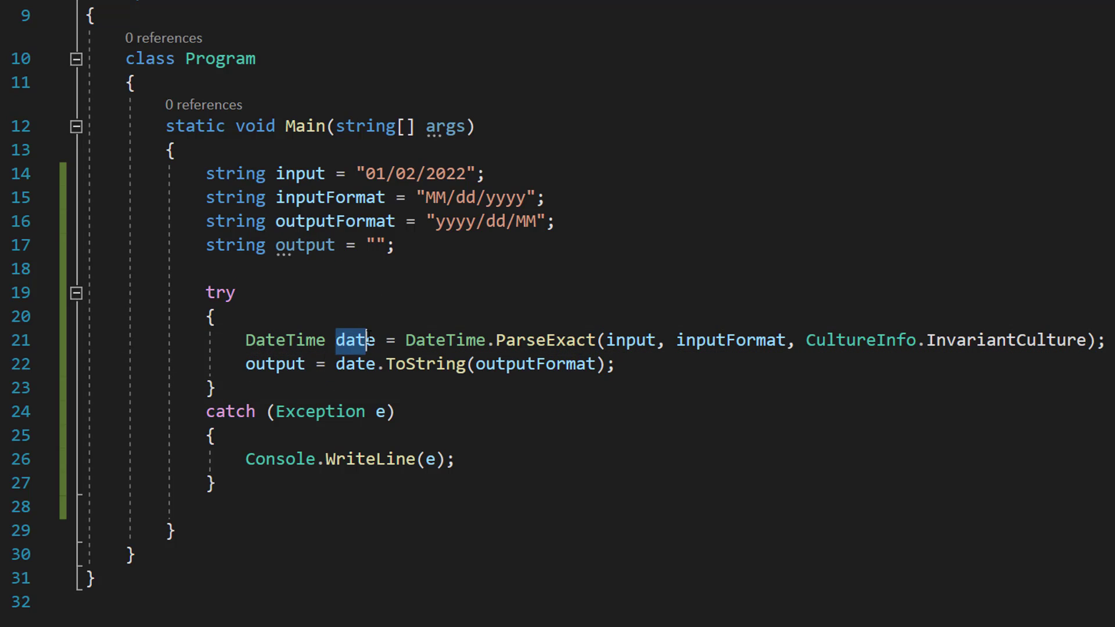
{"action": "double_click", "coordinate": [220, 292]}
{"action": "left_click_drag", "start_coordinate": [376, 363], "coordinate": [471, 364]}
{"action": "double_click", "coordinate": [355, 364]}
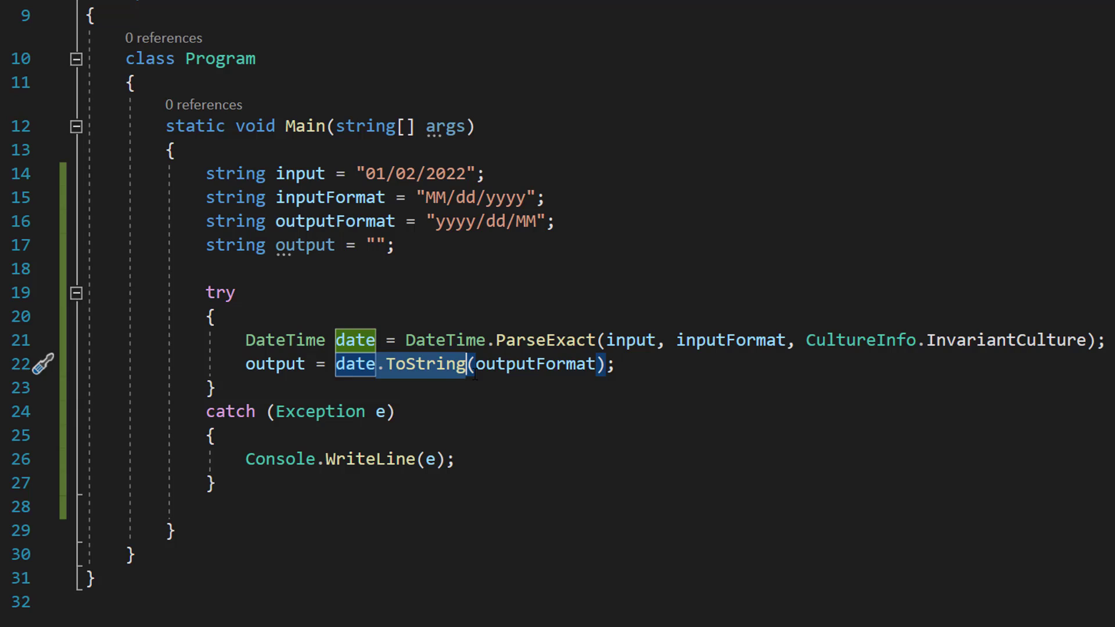
{"action": "left_click", "coordinate": [616, 411]}
{"action": "double_click", "coordinate": [533, 364]}
{"action": "left_click", "coordinate": [615, 421]}
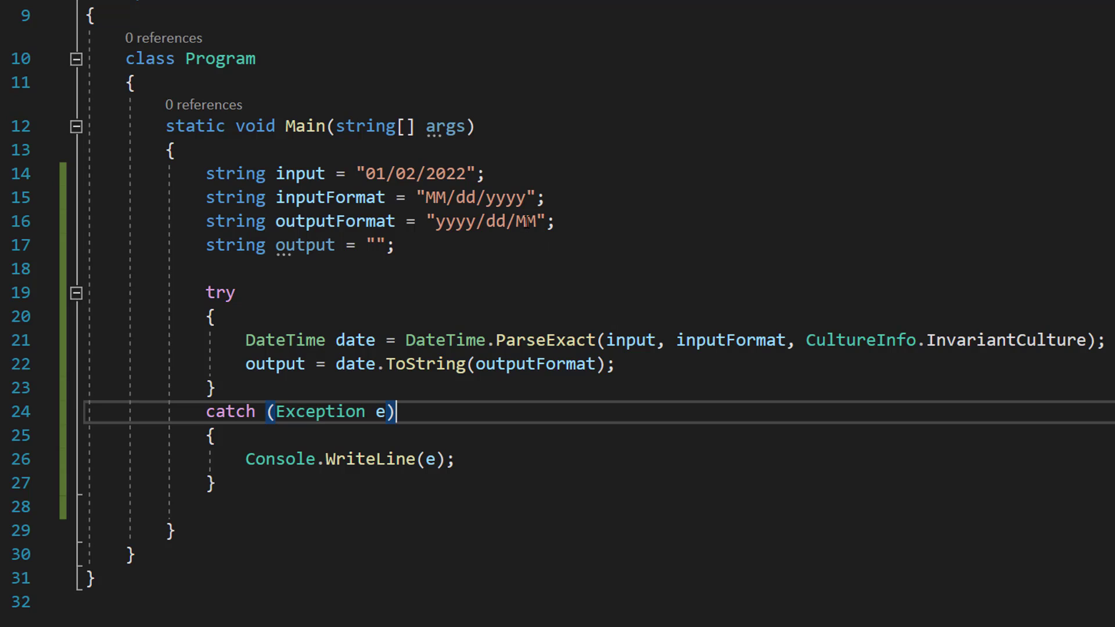
- Trace 01/02/2022 through the yyyy/dd/MM outputFormat into the output assignment on line 22
{"action": "left_click", "coordinate": [487, 175]}
{"action": "left_click_drag", "start_coordinate": [470, 175], "coordinate": [366, 175]}
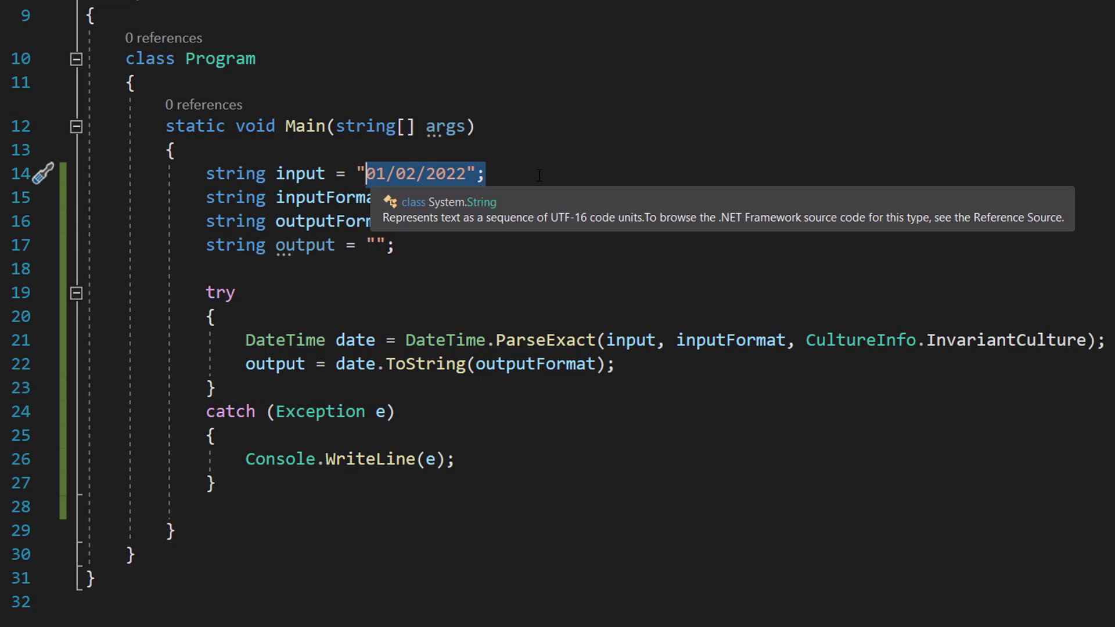
{"action": "left_click", "coordinate": [558, 198]}
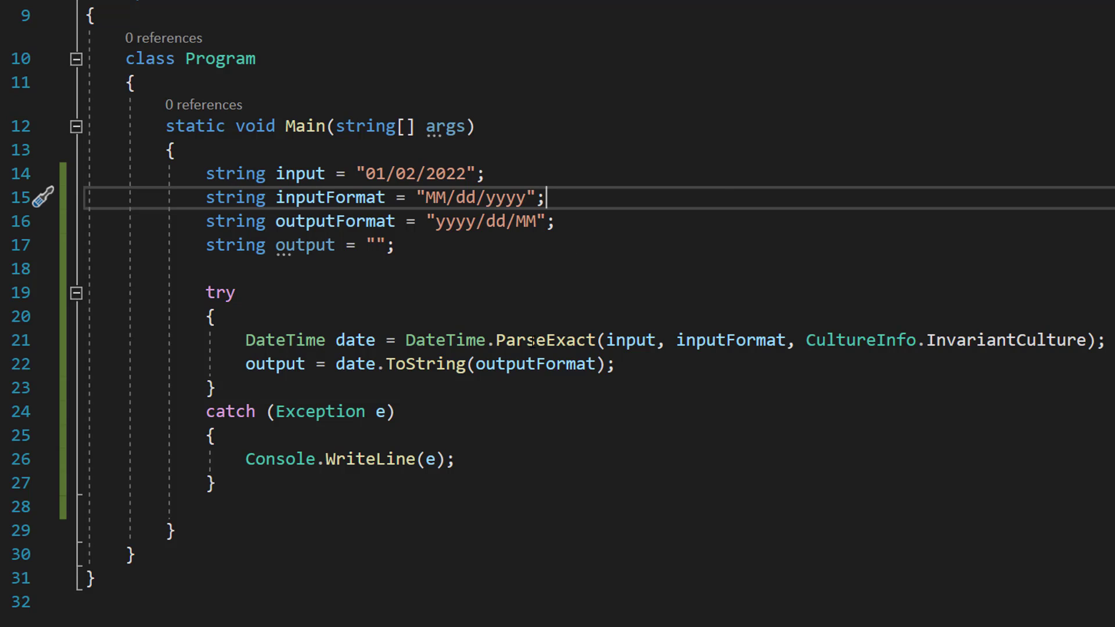
{"action": "left_click_drag", "start_coordinate": [554, 221], "coordinate": [271, 221]}
{"action": "left_click", "coordinate": [558, 221]}
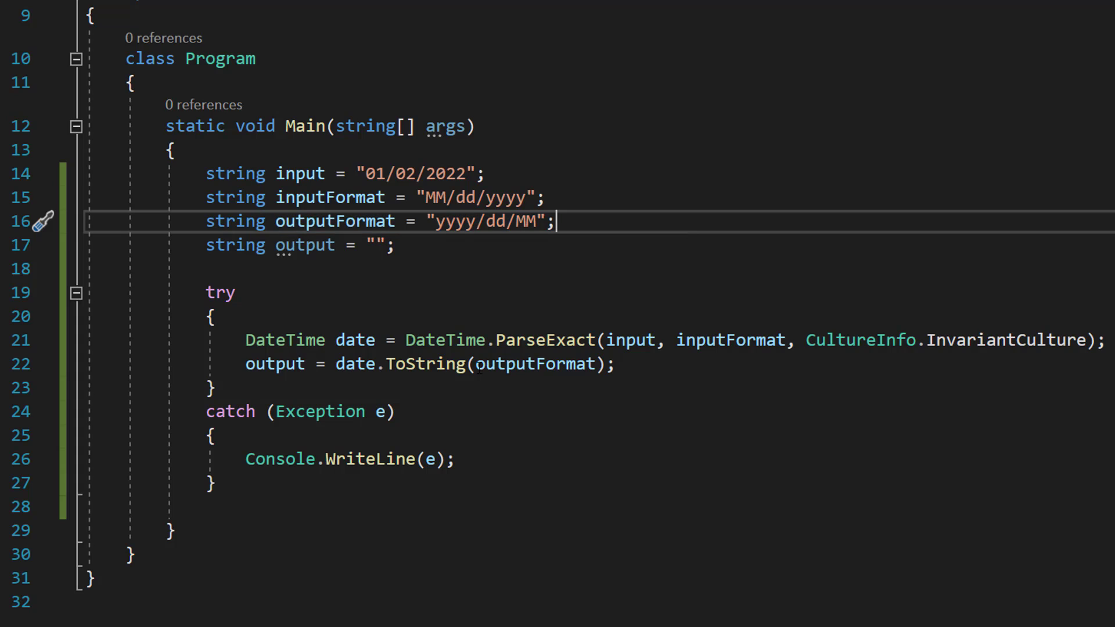
{"action": "left_click_drag", "start_coordinate": [476, 364], "coordinate": [596, 365]}
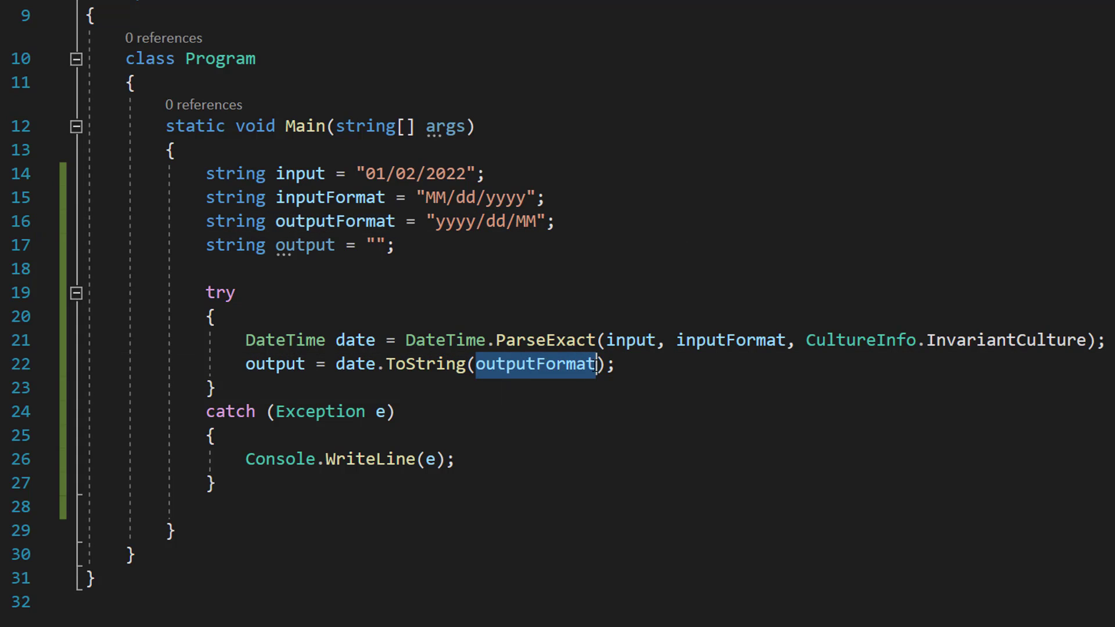
{"action": "left_click", "coordinate": [210, 435]}
{"action": "left_click_drag", "start_coordinate": [246, 364], "coordinate": [618, 364]}
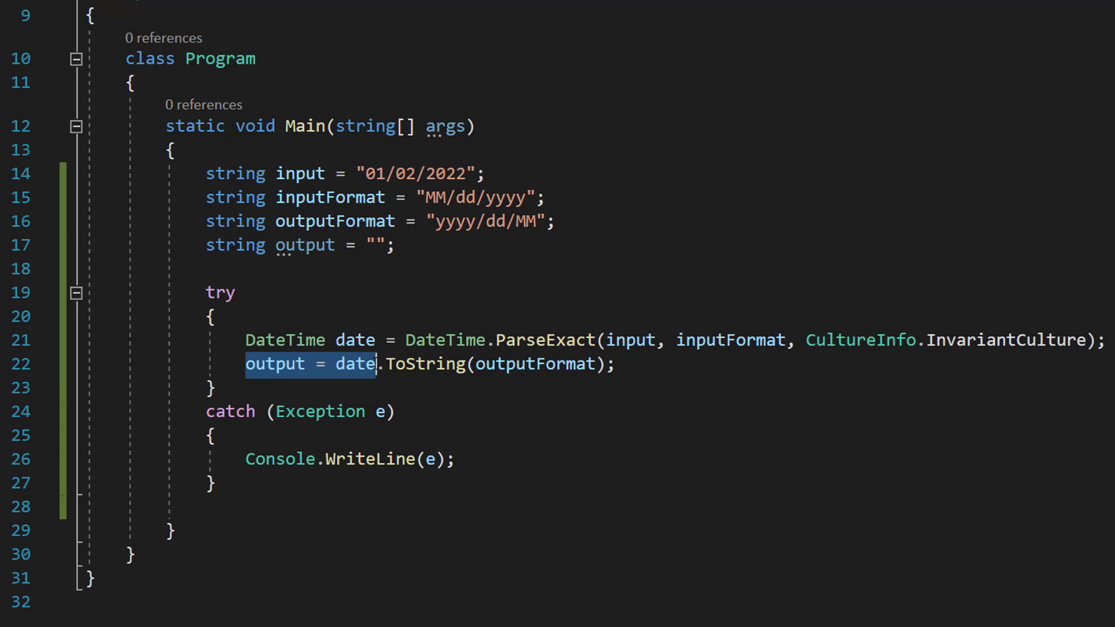
{"action": "left_click", "coordinate": [216, 388]}
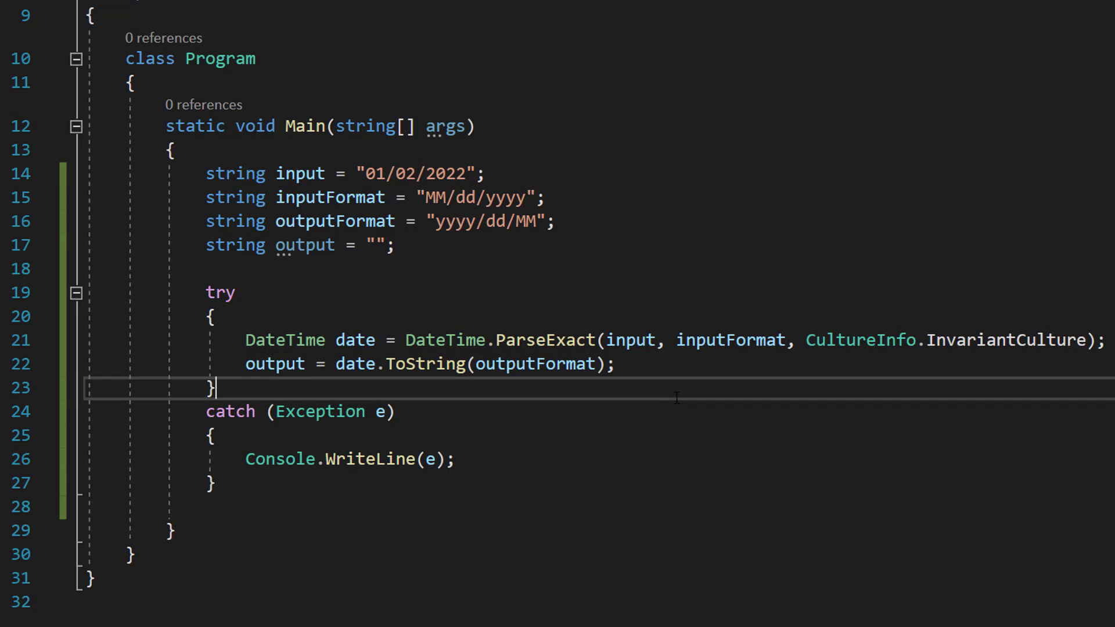
- Highlight the Console.WriteLine(input), Console.WriteLine(output) and Console.Read() lines after the catch block
{"action": "left_click", "coordinate": [313, 268]}
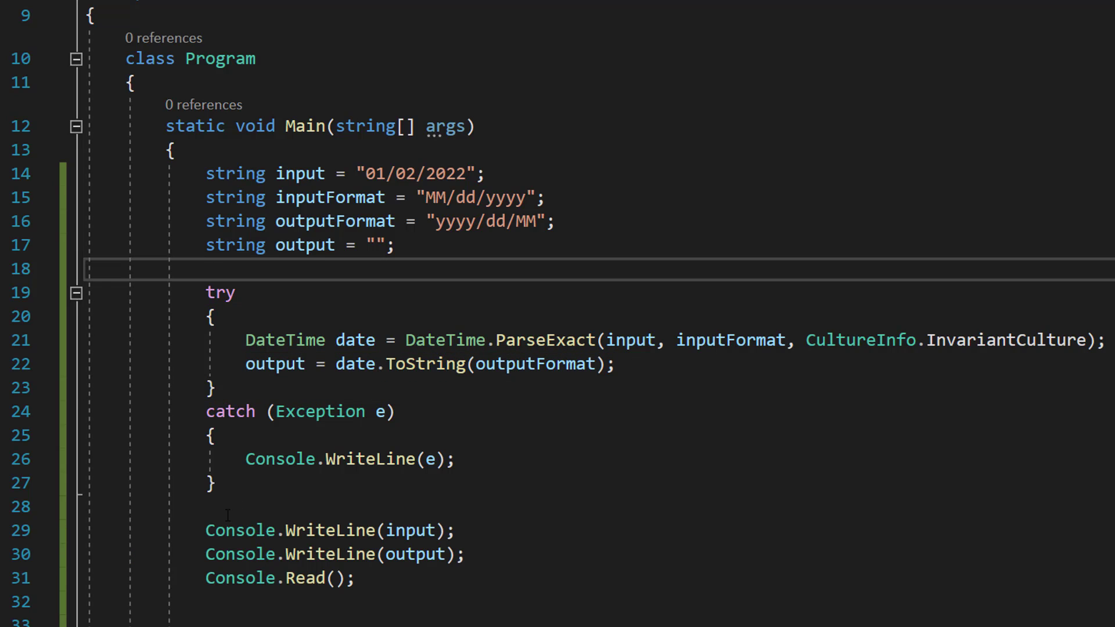
{"action": "left_click", "coordinate": [593, 483]}
{"action": "left_click_drag", "start_coordinate": [206, 530], "coordinate": [470, 531]}
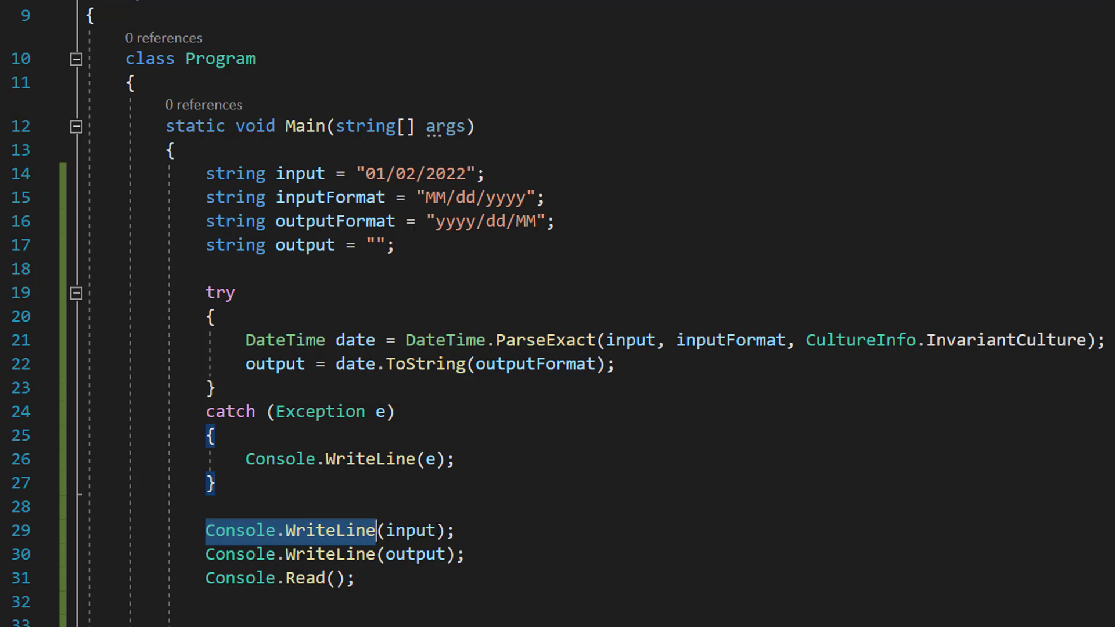
{"action": "left_click_drag", "start_coordinate": [206, 553], "coordinate": [466, 554]}
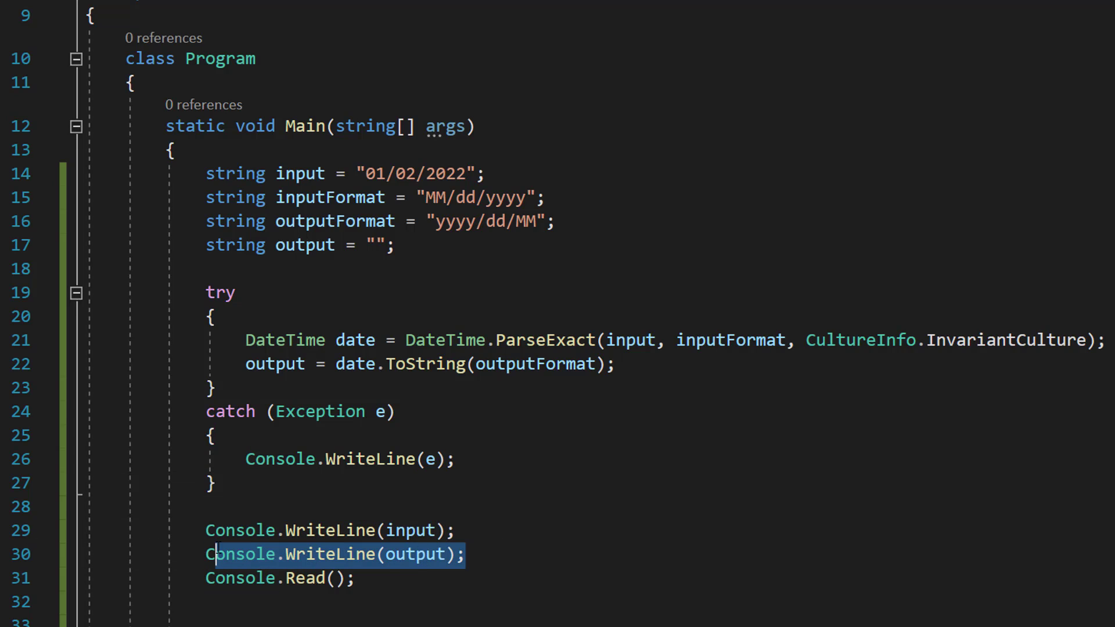
{"action": "left_click", "coordinate": [418, 601]}
{"action": "left_click_drag", "start_coordinate": [357, 577], "coordinate": [197, 577]}
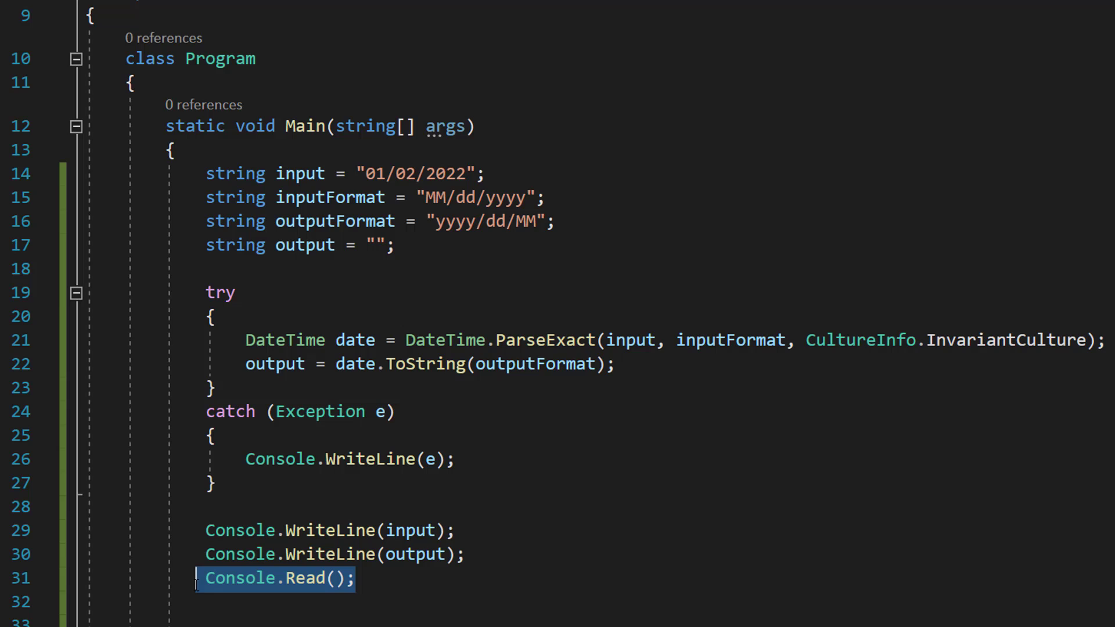
- Run the program so its console prints 01/02/2022 and 2022/02/01
{"action": "left_click", "coordinate": [609, 483]}
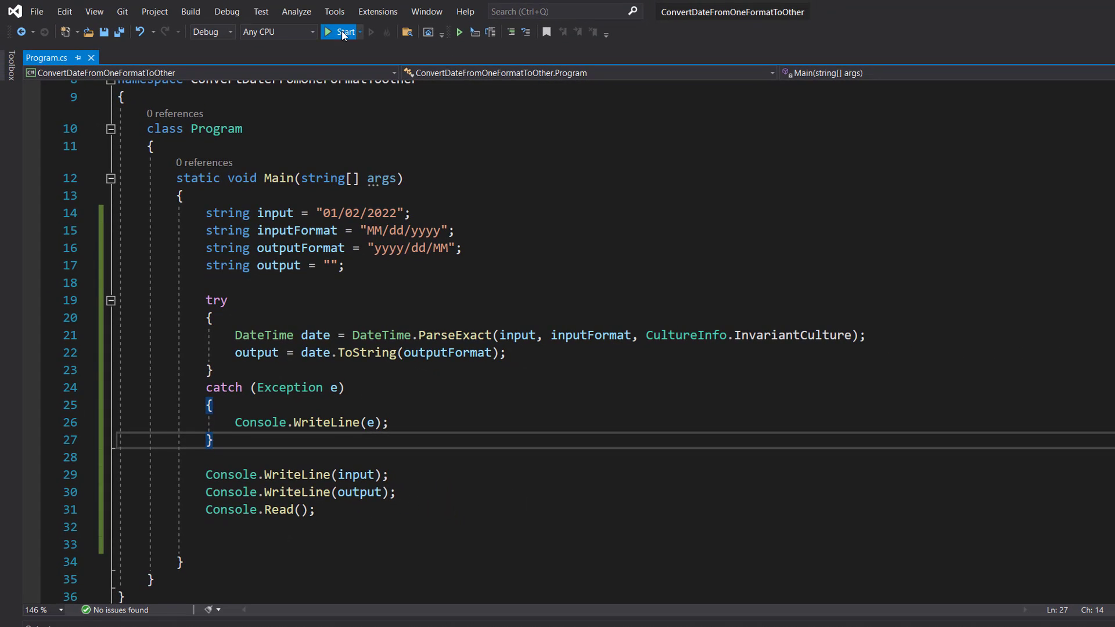
{"action": "left_click", "coordinate": [342, 30]}
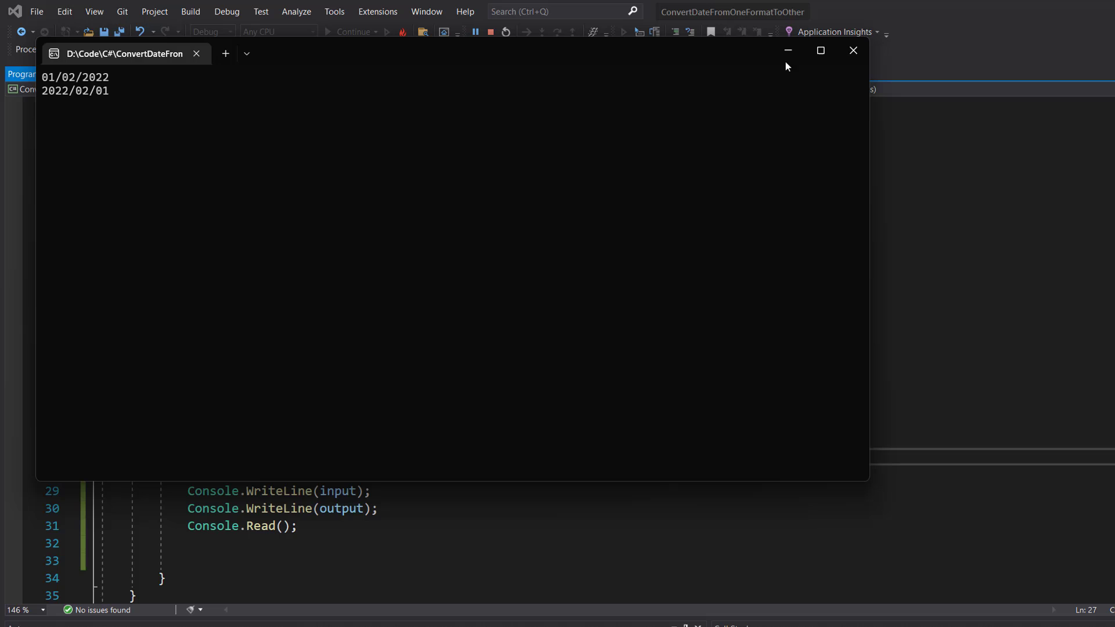
- Close the console, change the input day from 02 to 26, save, and rerun
{"action": "left_click", "coordinate": [853, 50]}
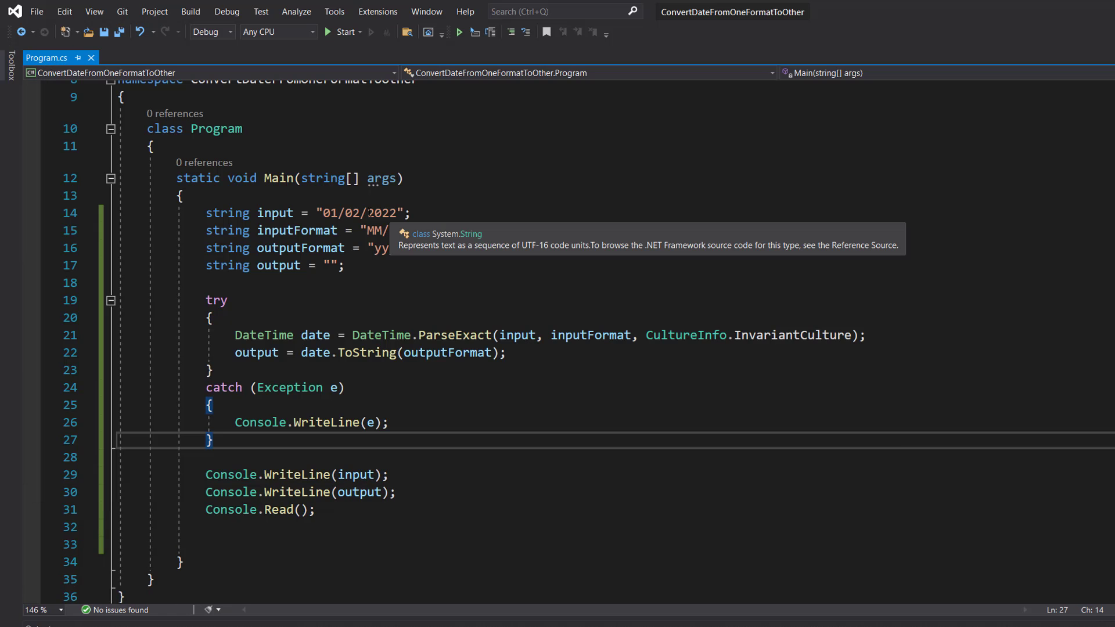
{"action": "double_click", "coordinate": [349, 212]}
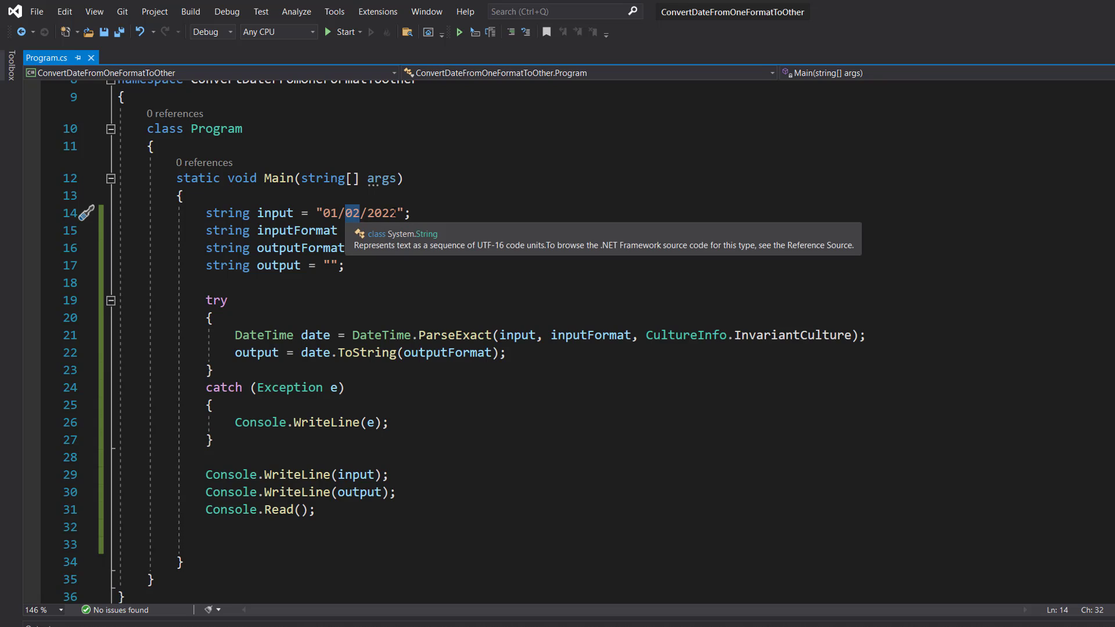
{"action": "type", "text": "26"}
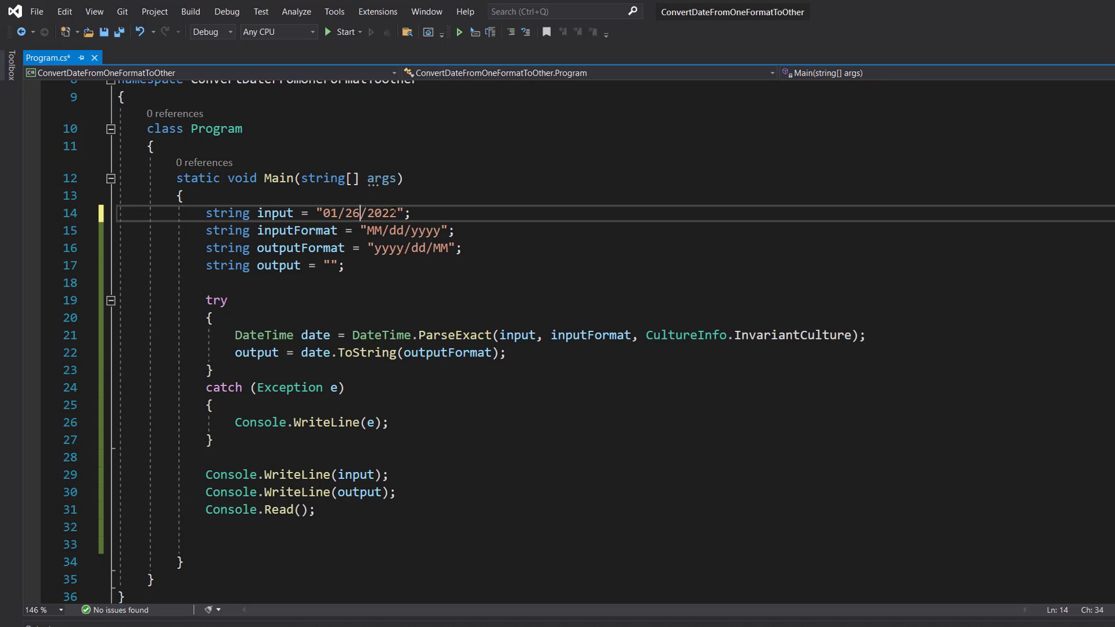
{"action": "left_click", "coordinate": [539, 179]}
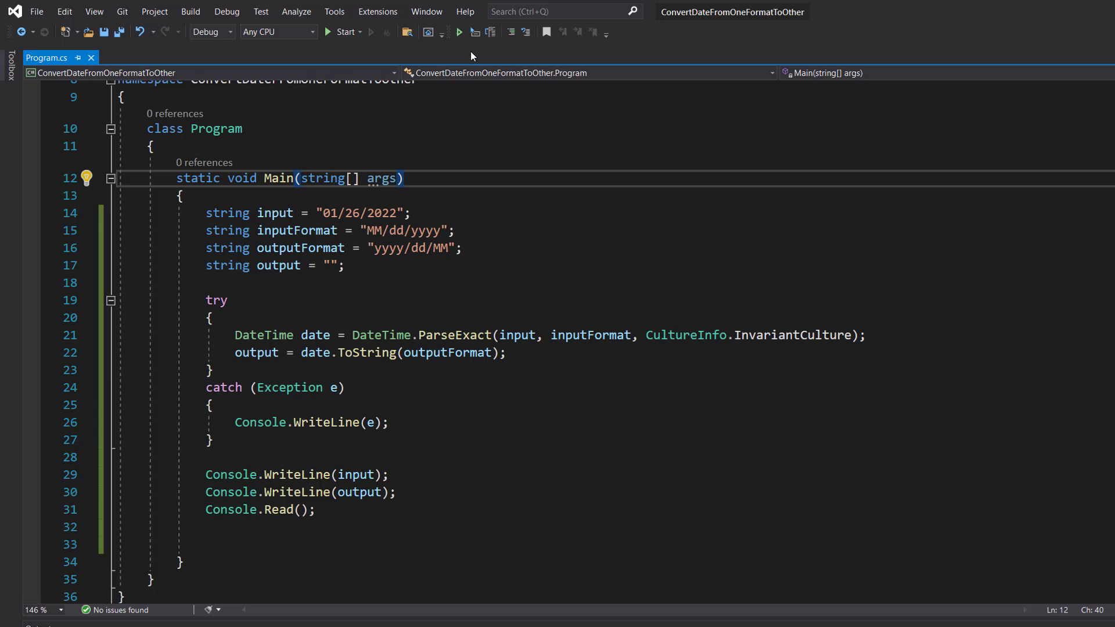
{"action": "key", "text": "ctrl+s"}
{"action": "left_click", "coordinate": [348, 33]}
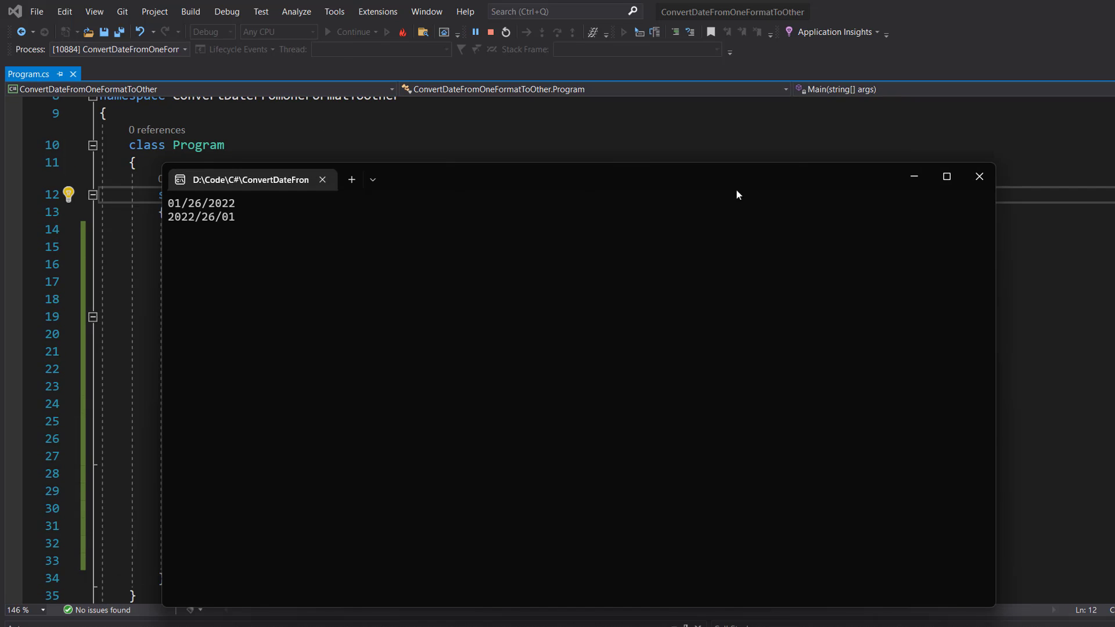
- Close the console window showing 01/26/2022 and 2022/26/01
{"action": "left_click", "coordinate": [980, 177]}
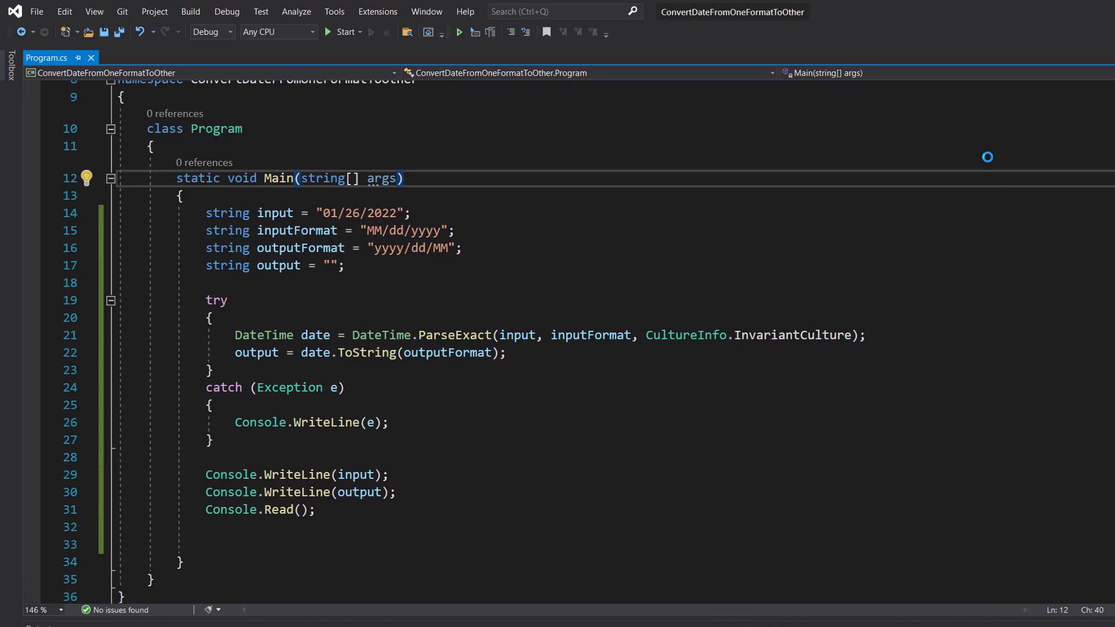